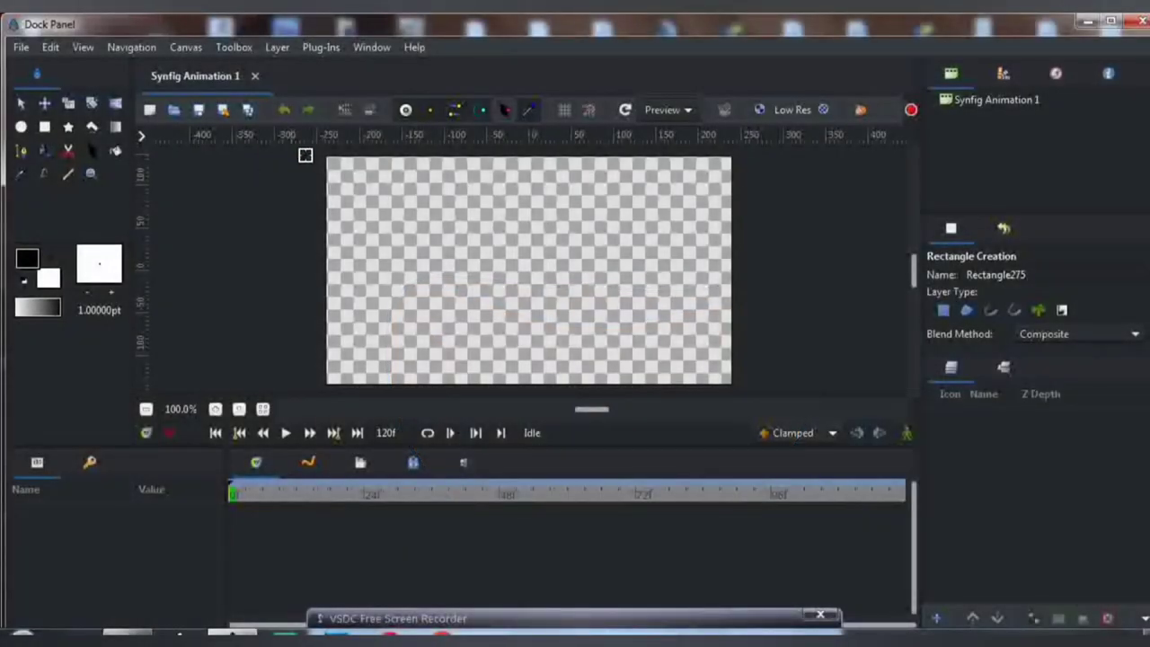
Draw a rectangle covering the whole canvas as the backdrop and colour it grey #6B6B6B.
drag(303, 148, 753, 396)
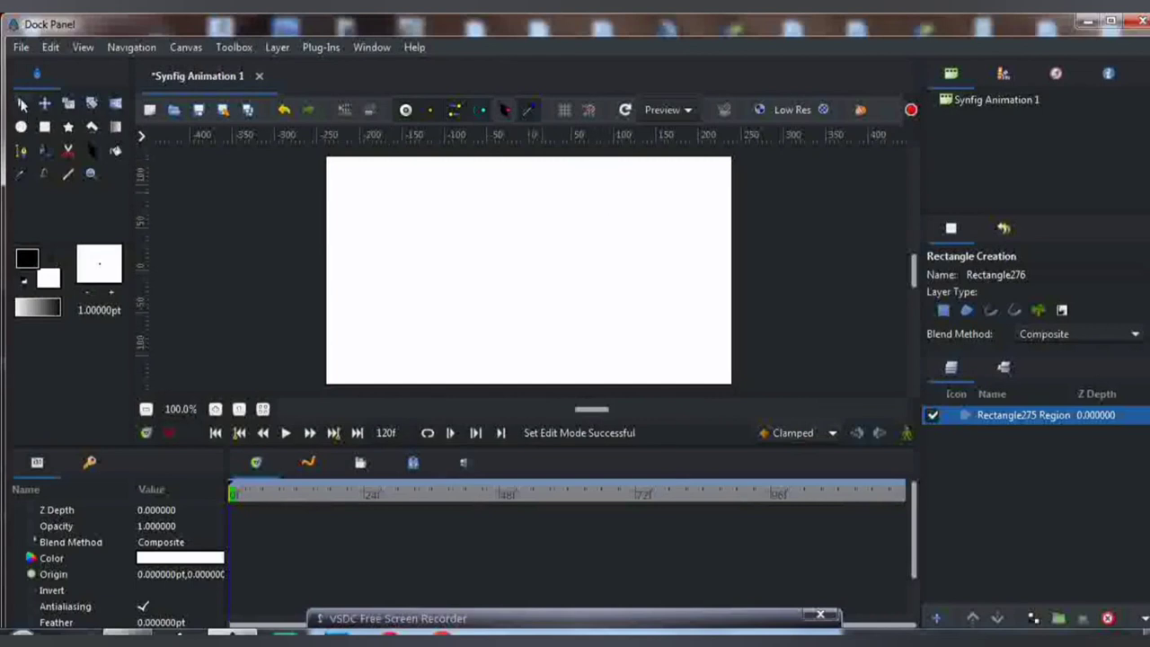
click(22, 104)
click(166, 562)
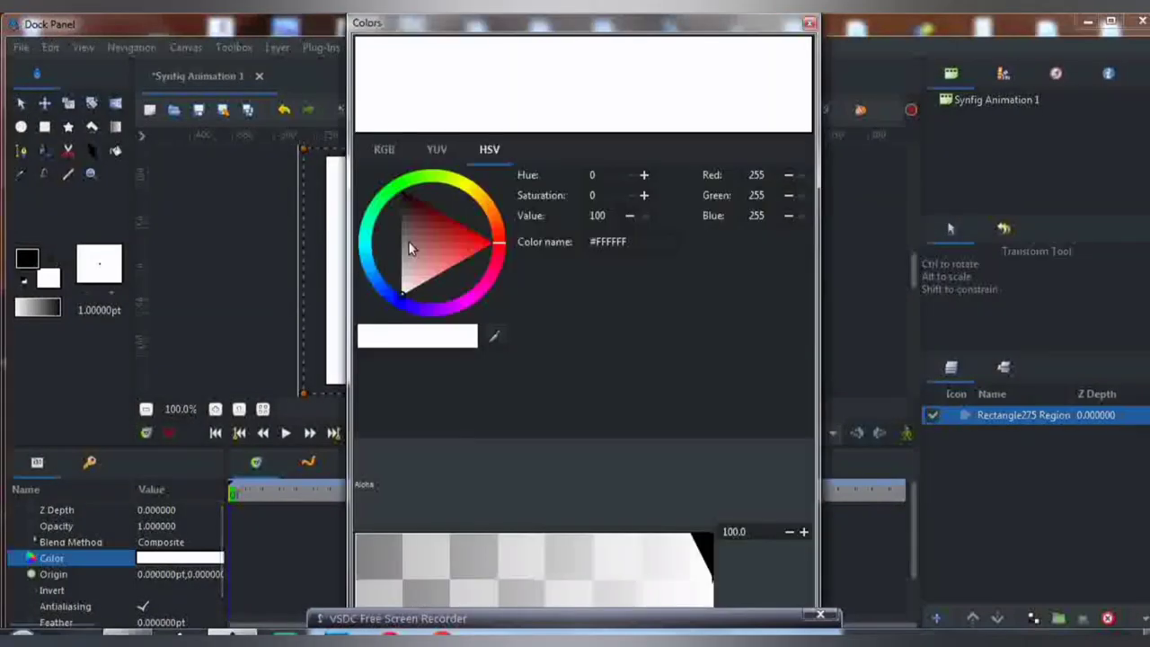
mouse_move(409, 240)
mouse_down()
mouse_move(409, 220)
mouse_move(401, 235)
mouse_up()
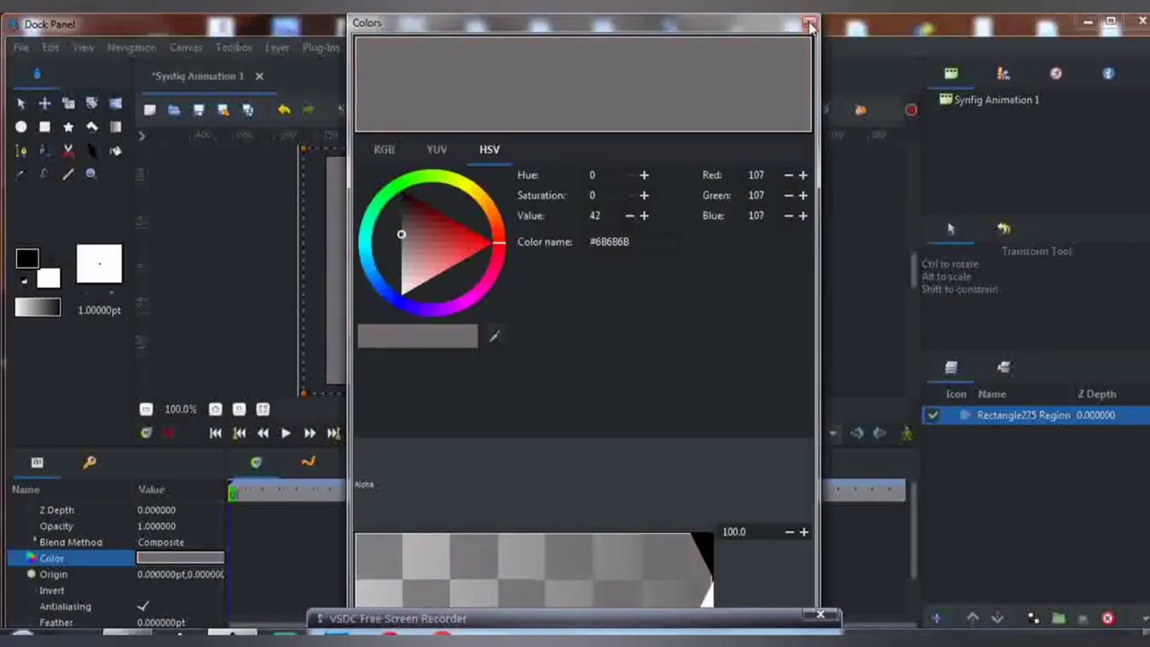
click(809, 25)
click(676, 238)
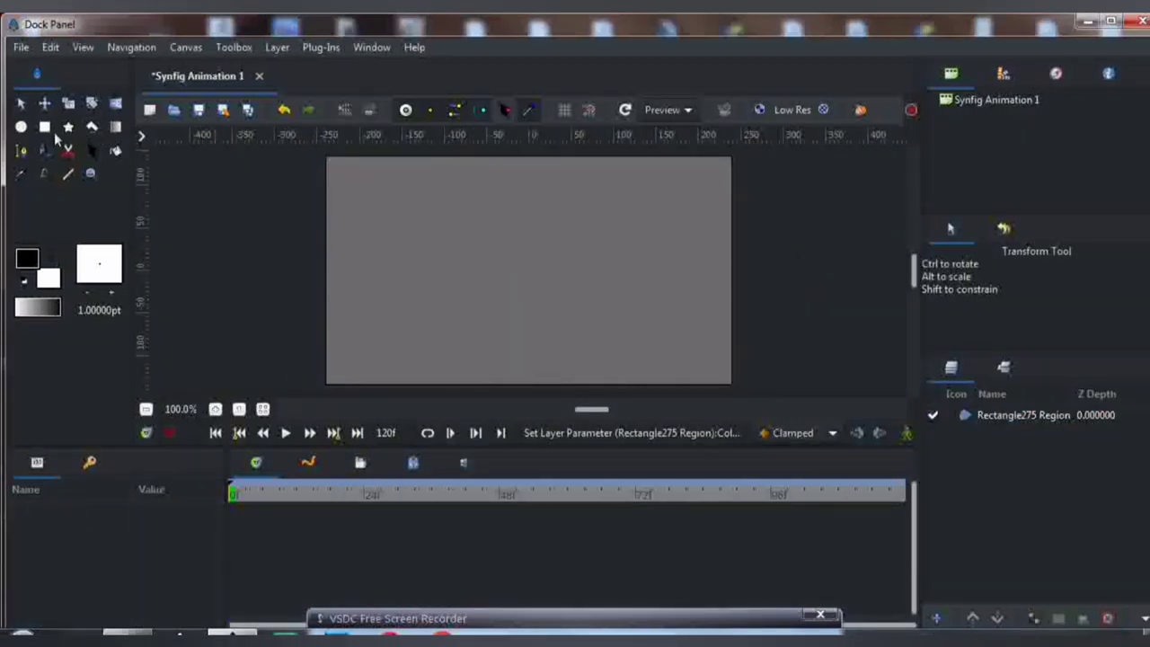
Draw a white circle region about 66 pt in radius and move it near the centre of the canvas.
click(21, 127)
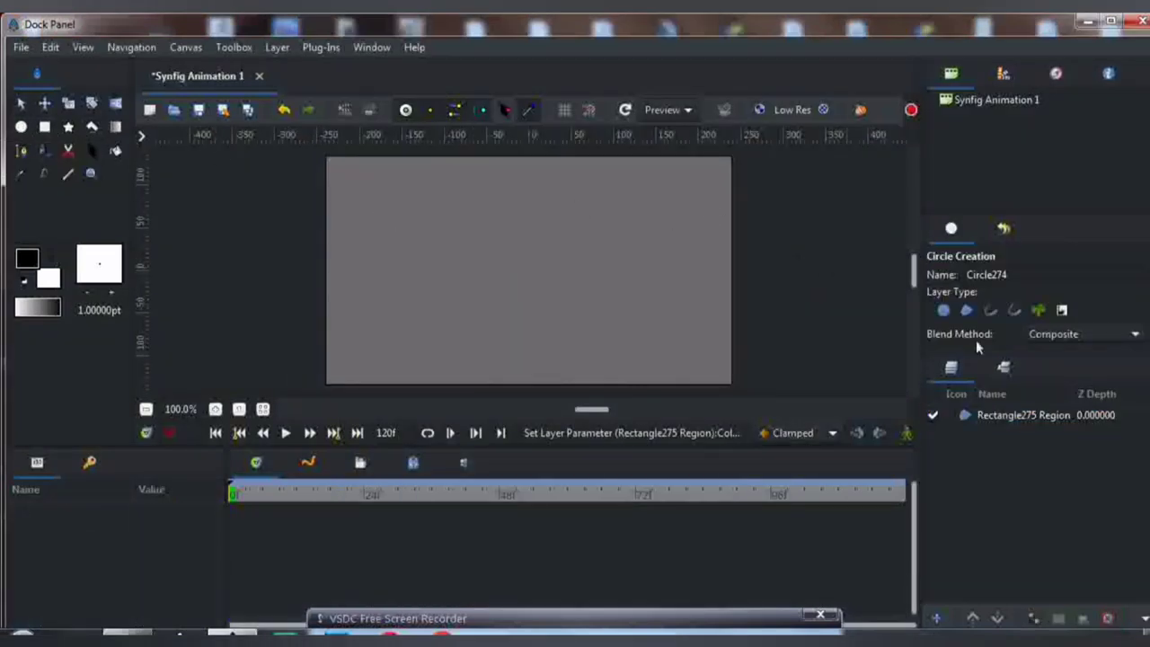
drag(470, 254, 526, 305)
click(22, 103)
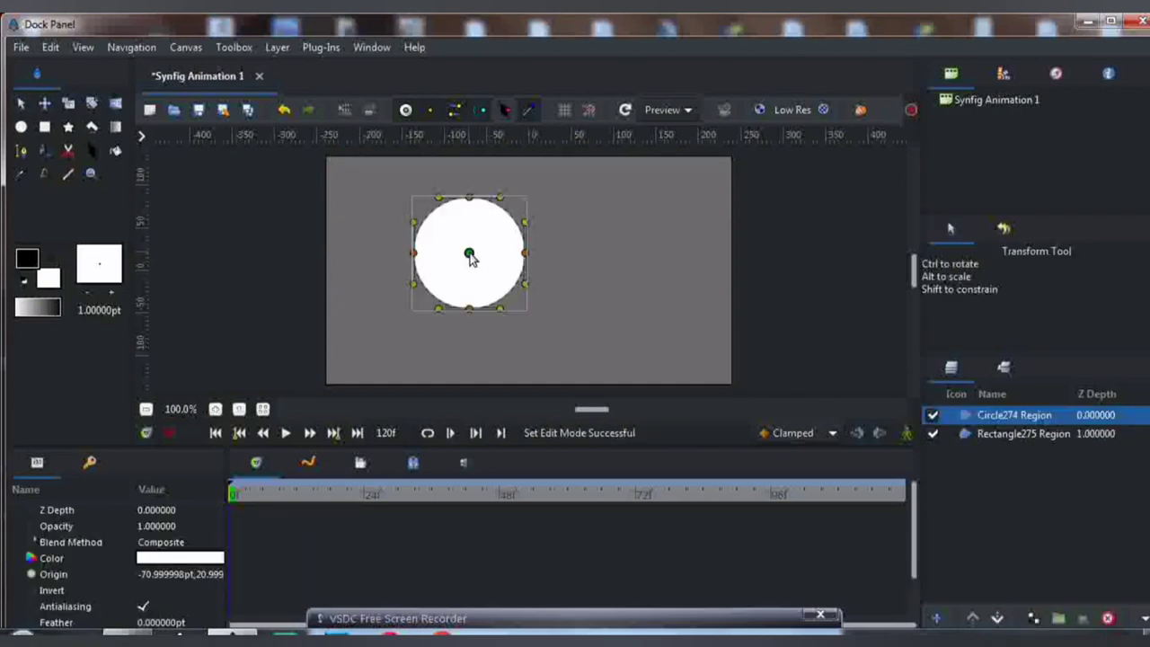
drag(470, 255, 545, 264)
Pull the circle's upper vertex down to form a bowl, split its tangents and adjust the rim curve.
drag(546, 212, 542, 274)
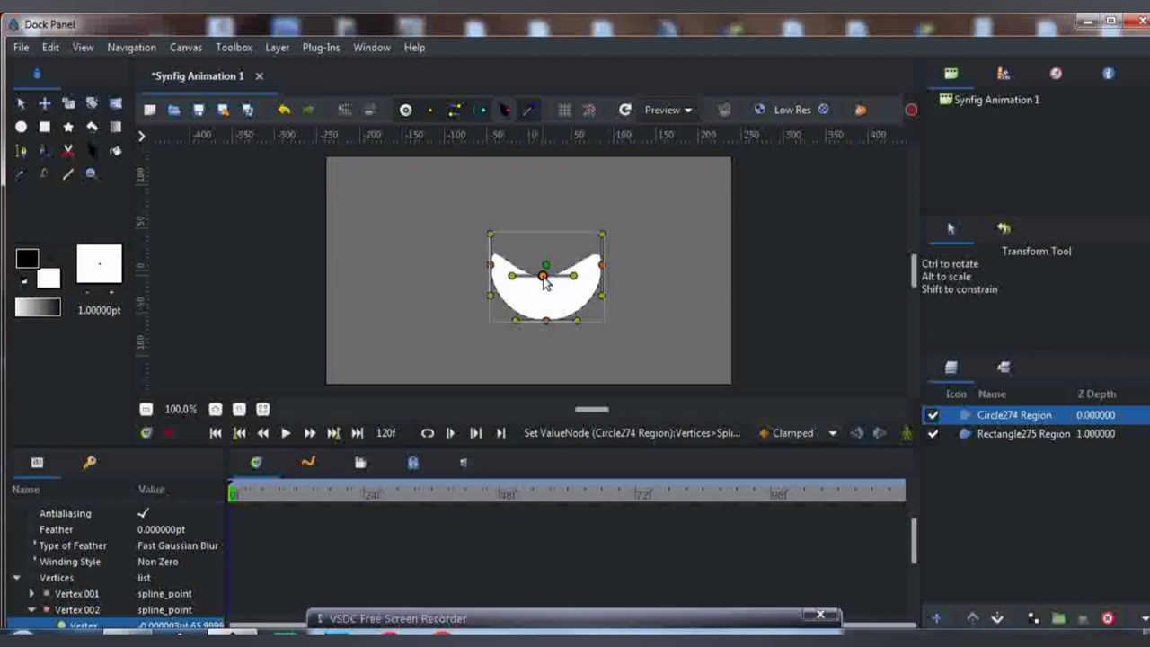
right_click(543, 275)
click(597, 472)
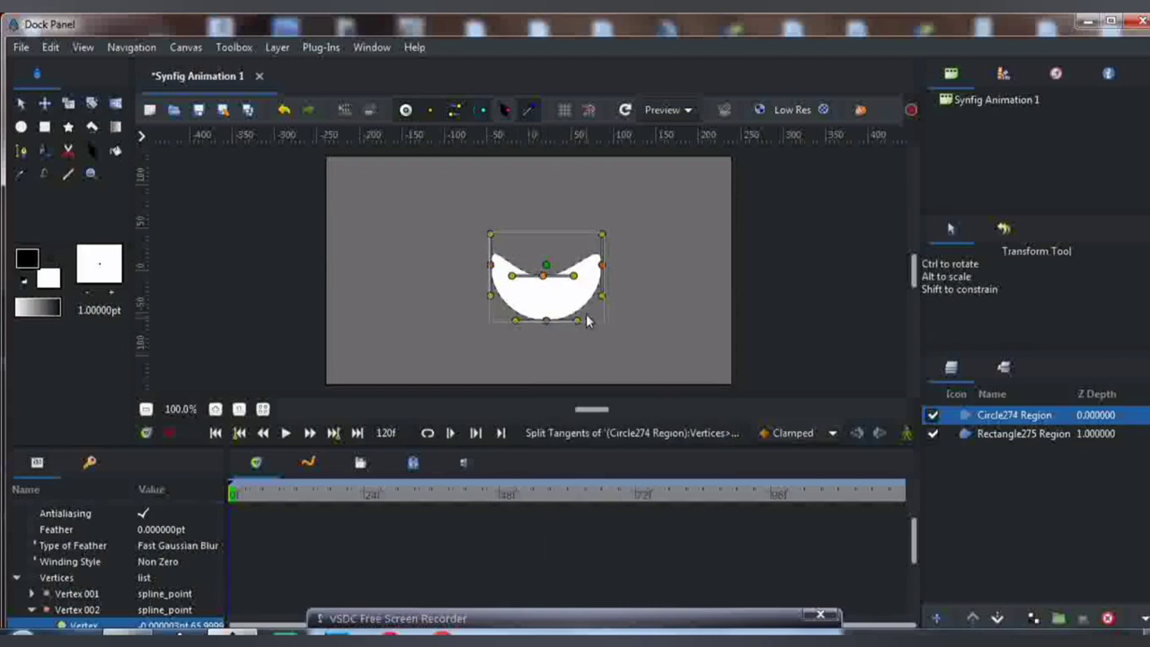
drag(574, 276, 581, 266)
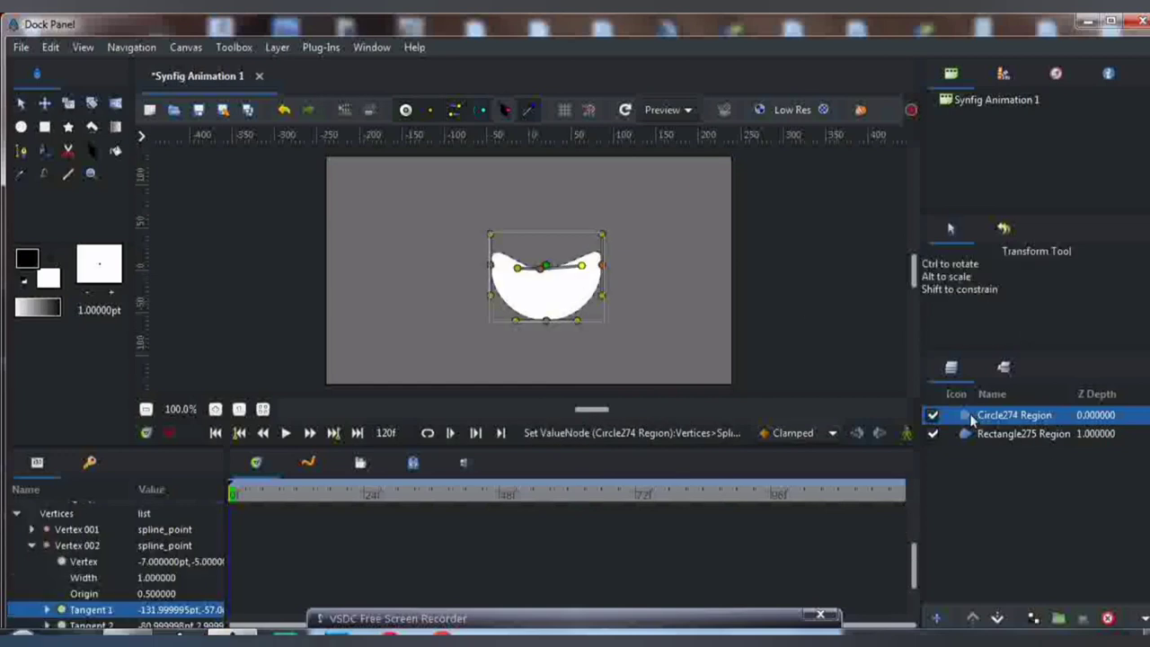
Duplicate the bowl layer and raise the upper rim vertex of the lower copy to suggest the opening.
key(ctrl+c)
key(ctrl+v)
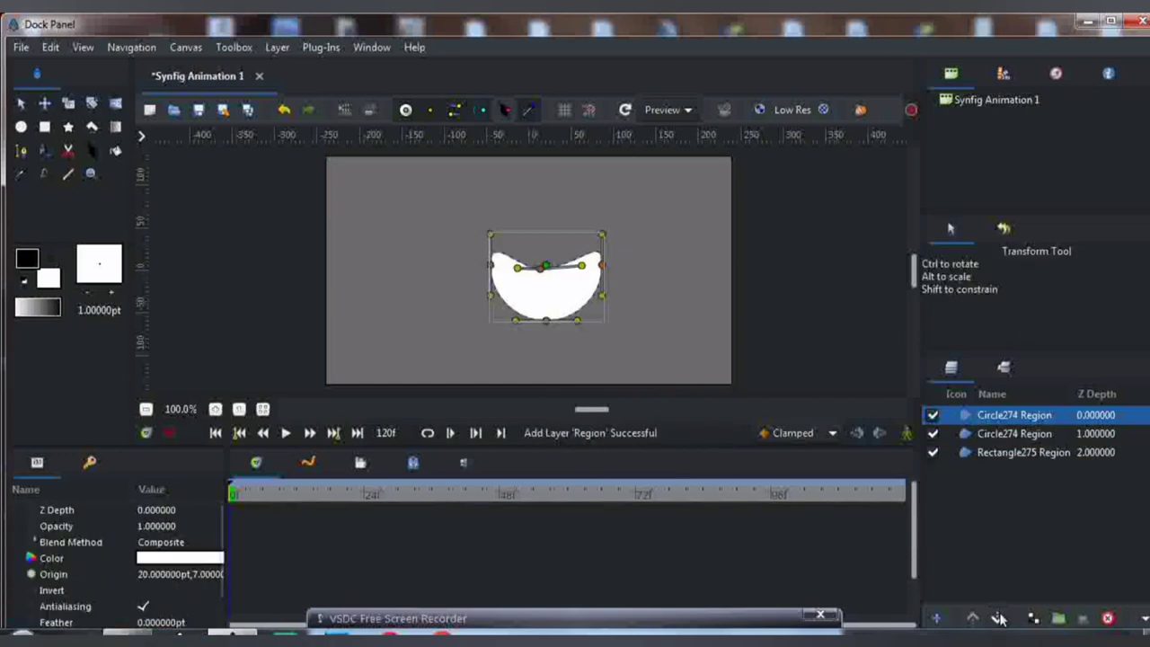
click(997, 618)
click(967, 416)
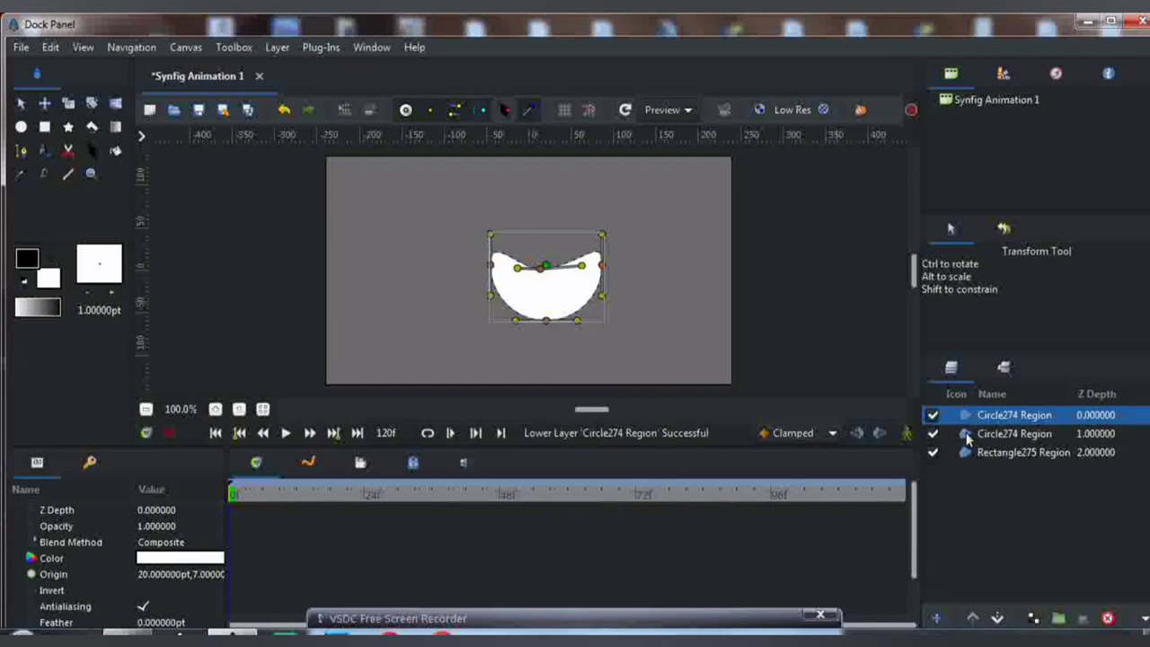
click(967, 436)
drag(541, 269, 540, 253)
Colour the front bowl layer orange-brown #B26134.
click(967, 416)
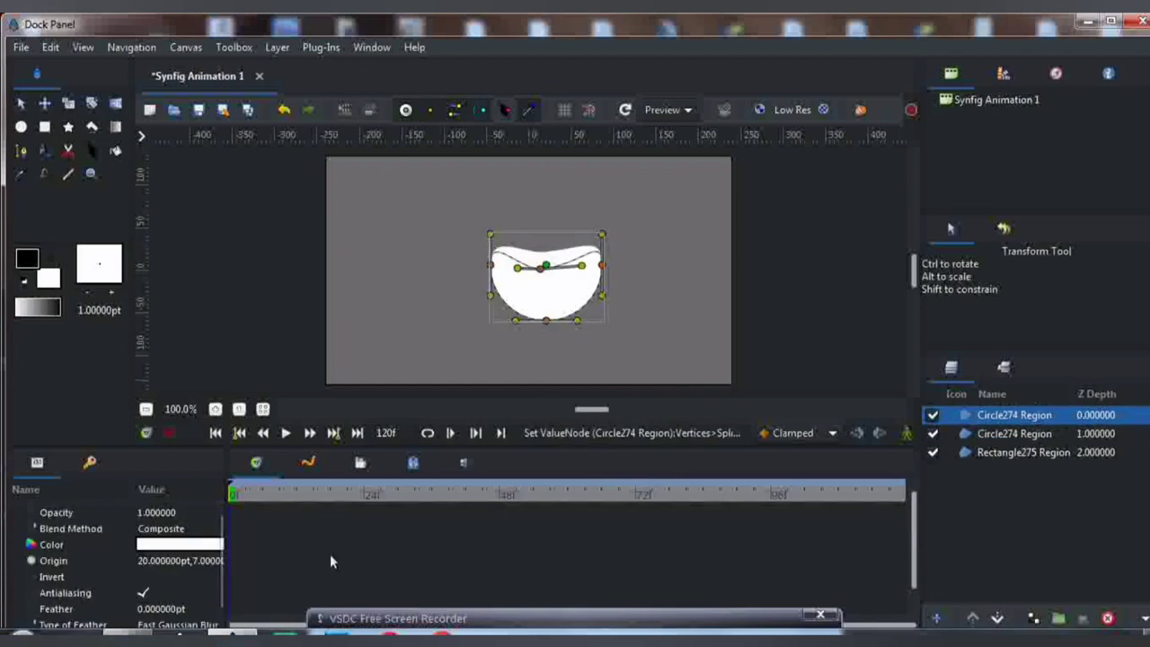
double_click(206, 544)
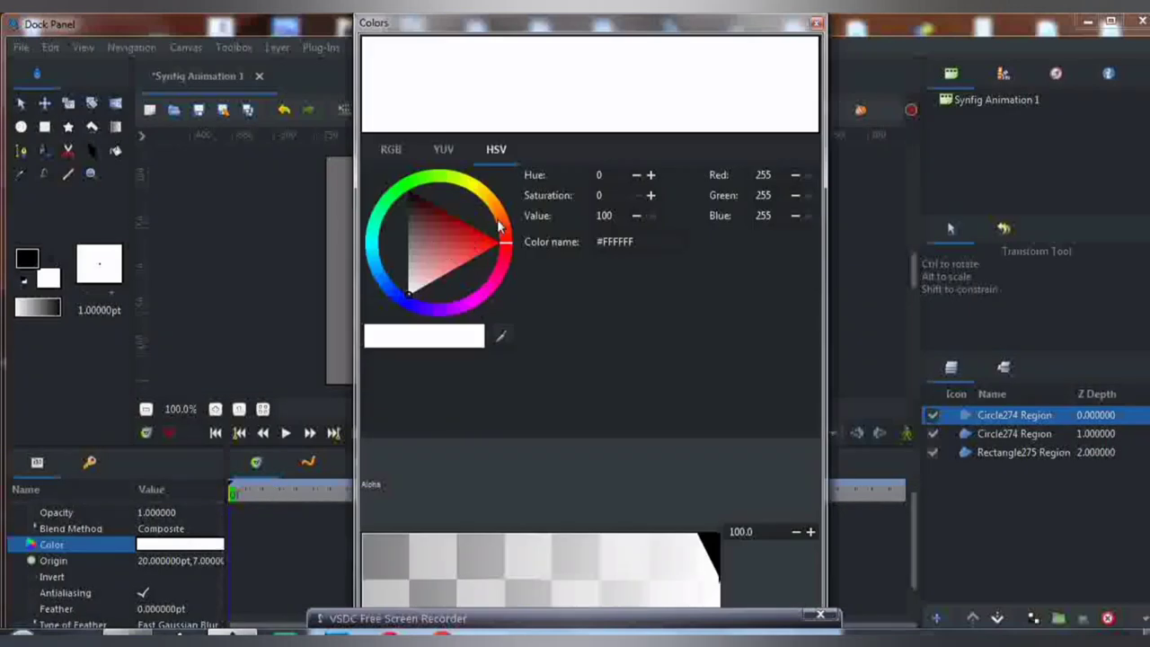
click(409, 308)
click(428, 265)
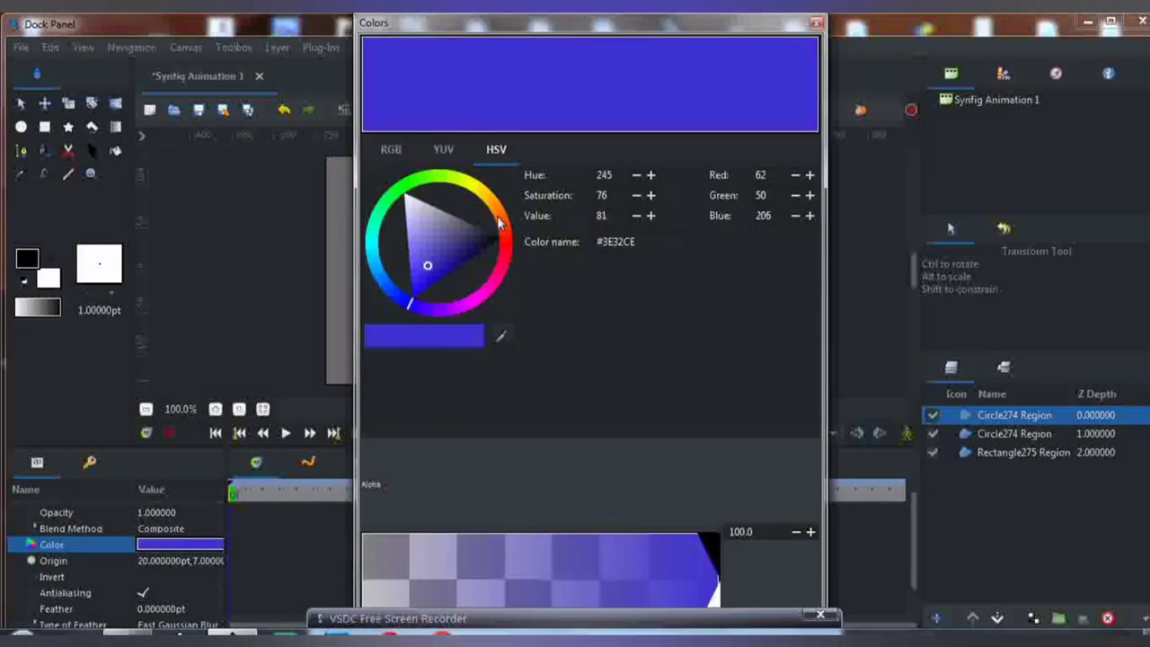
click(500, 220)
click(450, 233)
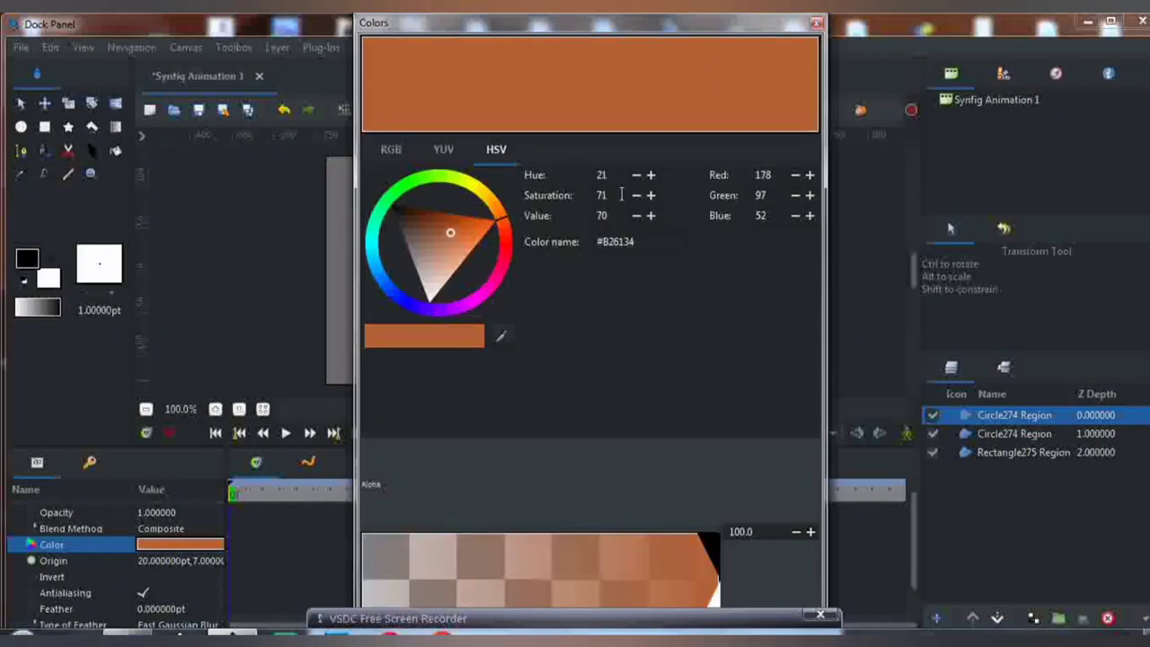
triple_click(631, 241)
click(818, 26)
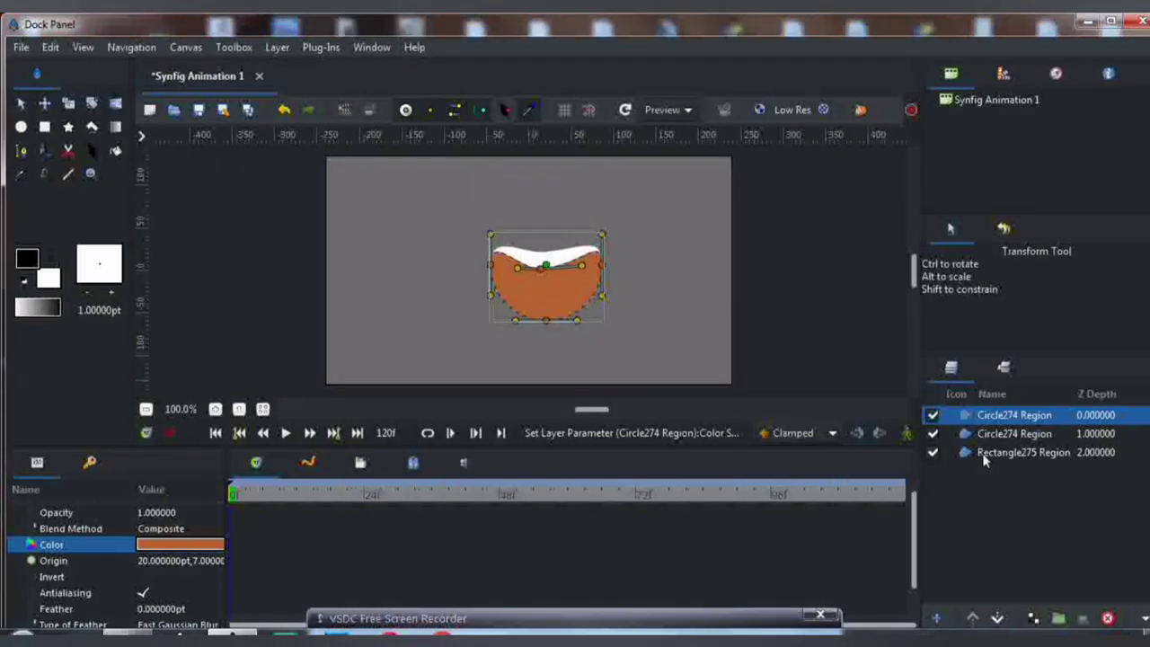
Colour the back bowl layer a darker brown, #755340.
click(964, 433)
double_click(190, 558)
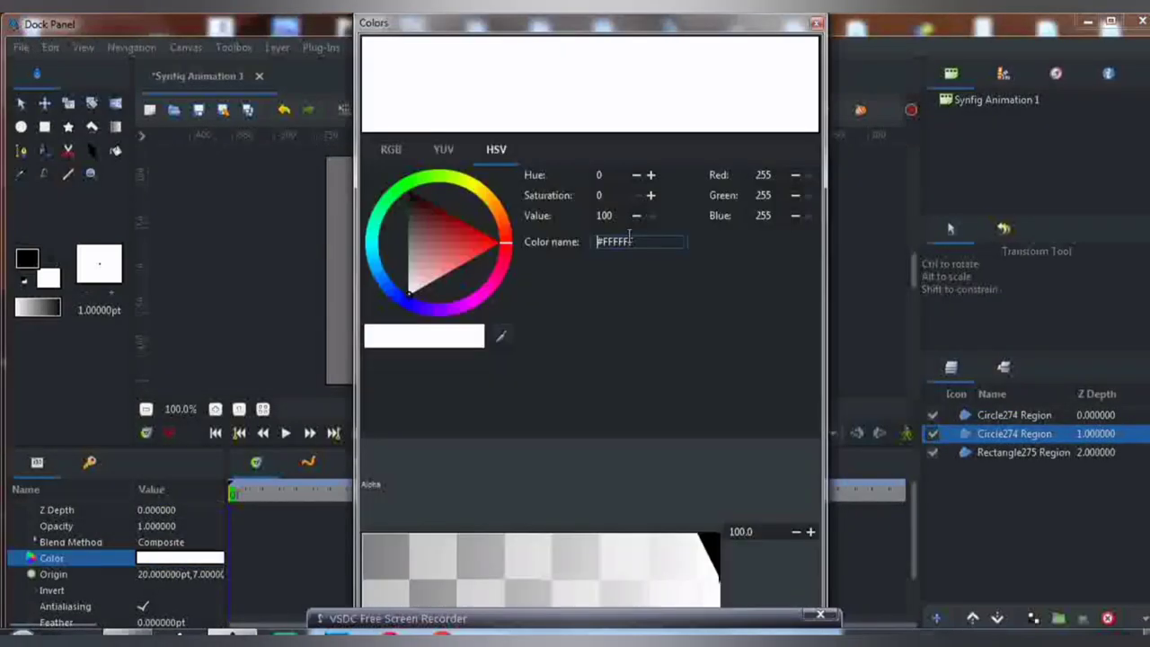
triple_click(629, 239)
key(ctrl+v)
key(Return)
click(422, 233)
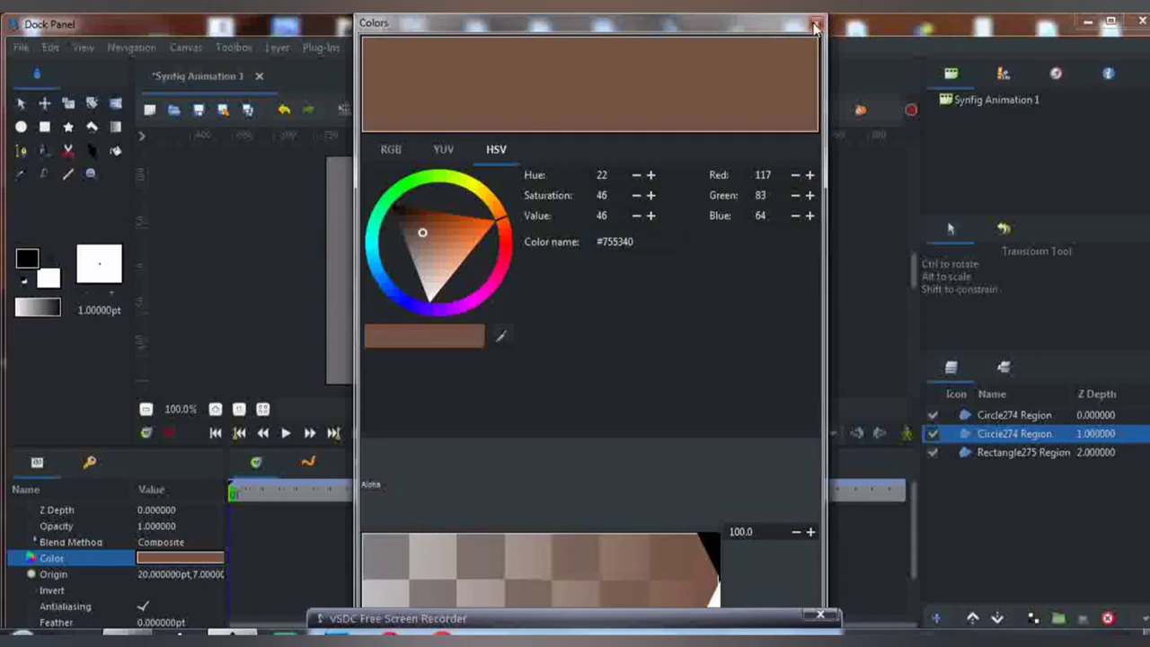
click(815, 25)
Fine-tune the rim vertices and tangents of both bowl layers so the dark opening becomes a narrow band.
click(541, 245)
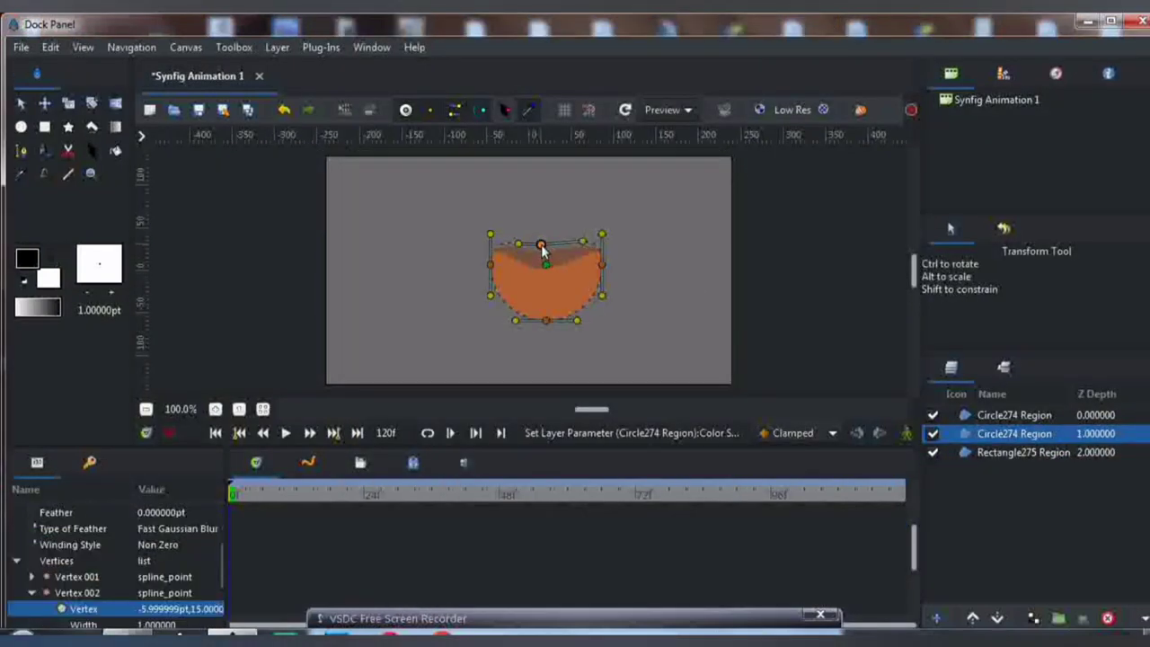
mouse_move(541, 246)
mouse_down()
mouse_move(541, 262)
mouse_move(583, 249)
mouse_move(514, 249)
mouse_move(543, 245)
mouse_up()
click(549, 273)
click(554, 247)
click(506, 279)
click(551, 248)
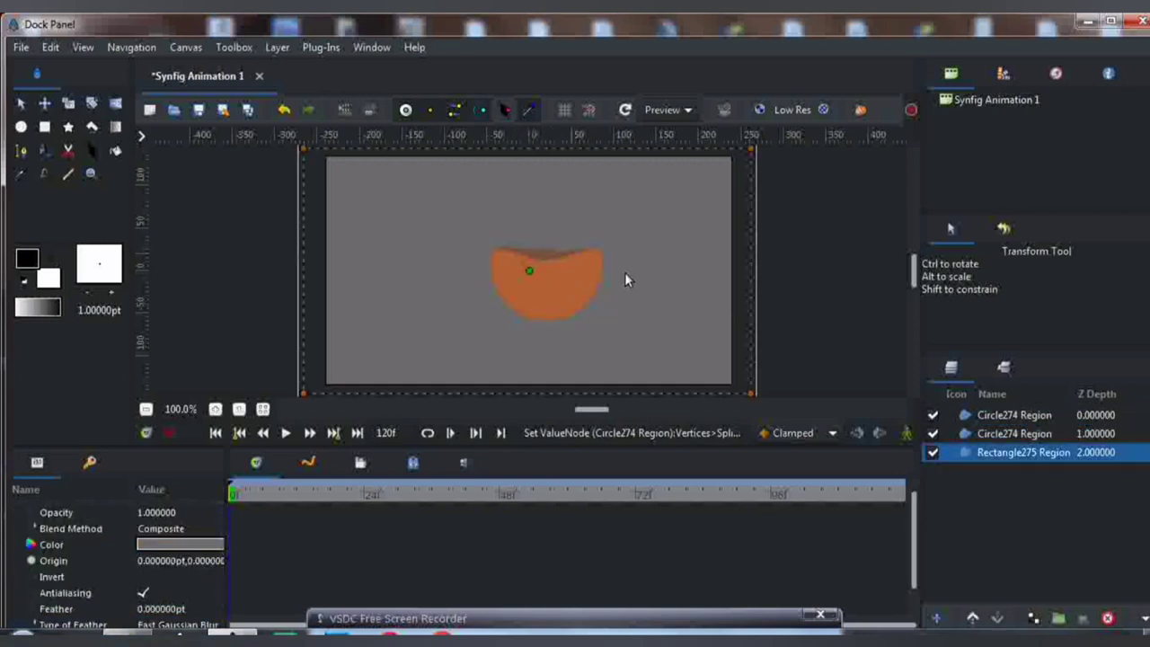
Make an outline from the dark brown back bowl layer.
click(965, 436)
right_click(965, 438)
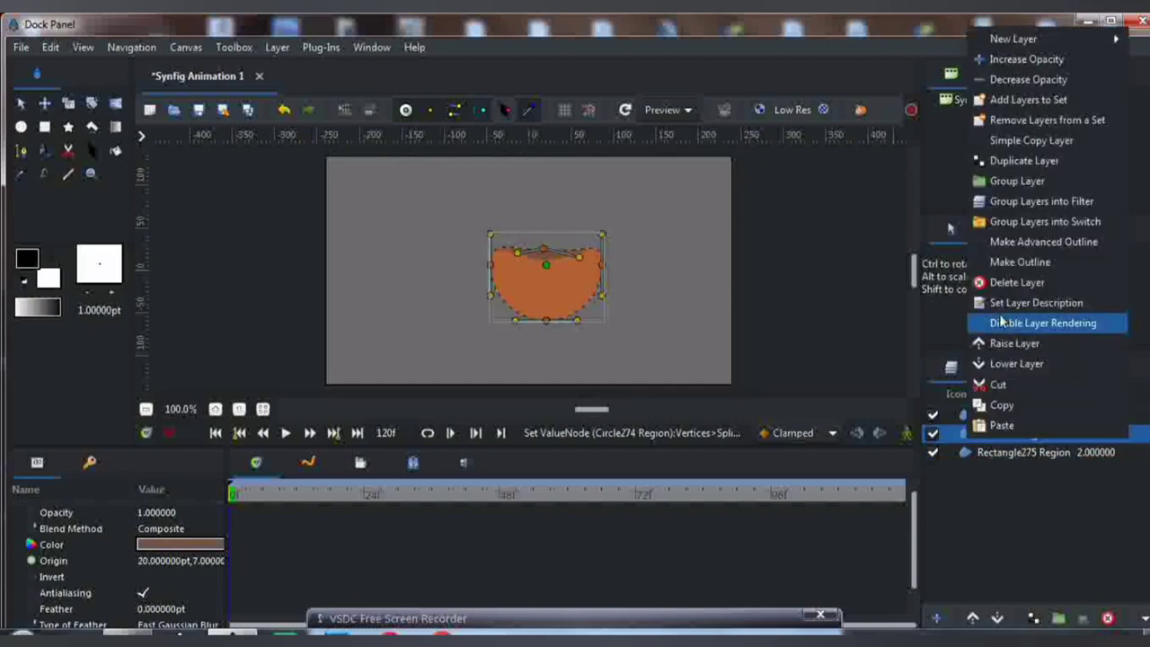
click(1006, 262)
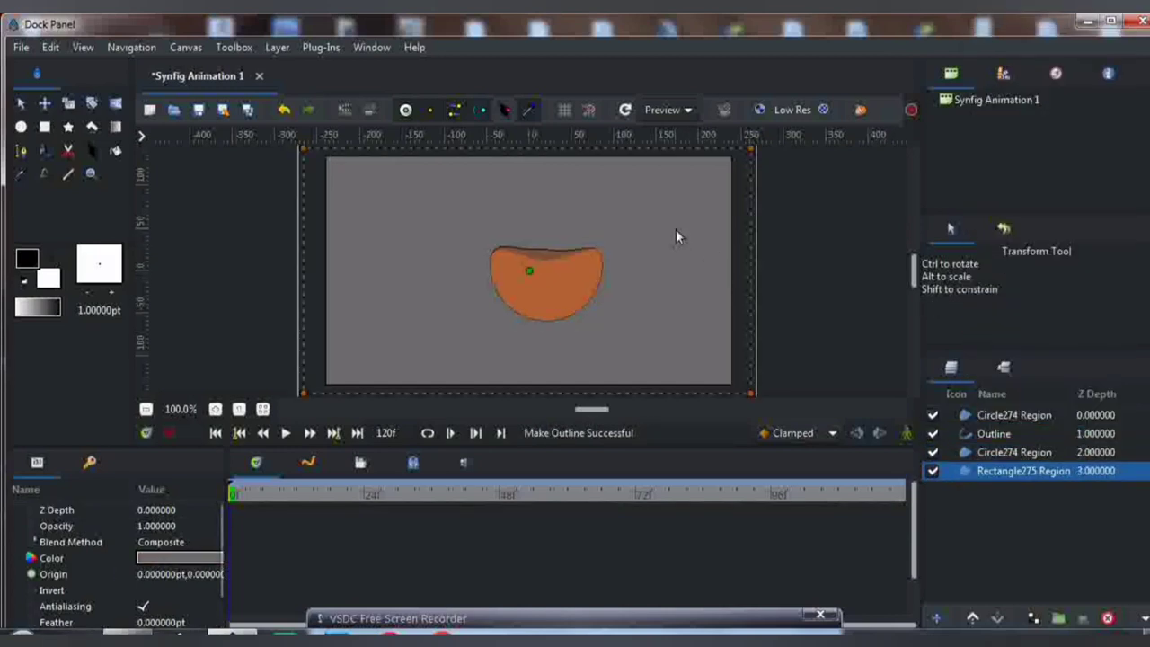
Group the two bowl regions and the outline, and name the group Calabash.
click(962, 450)
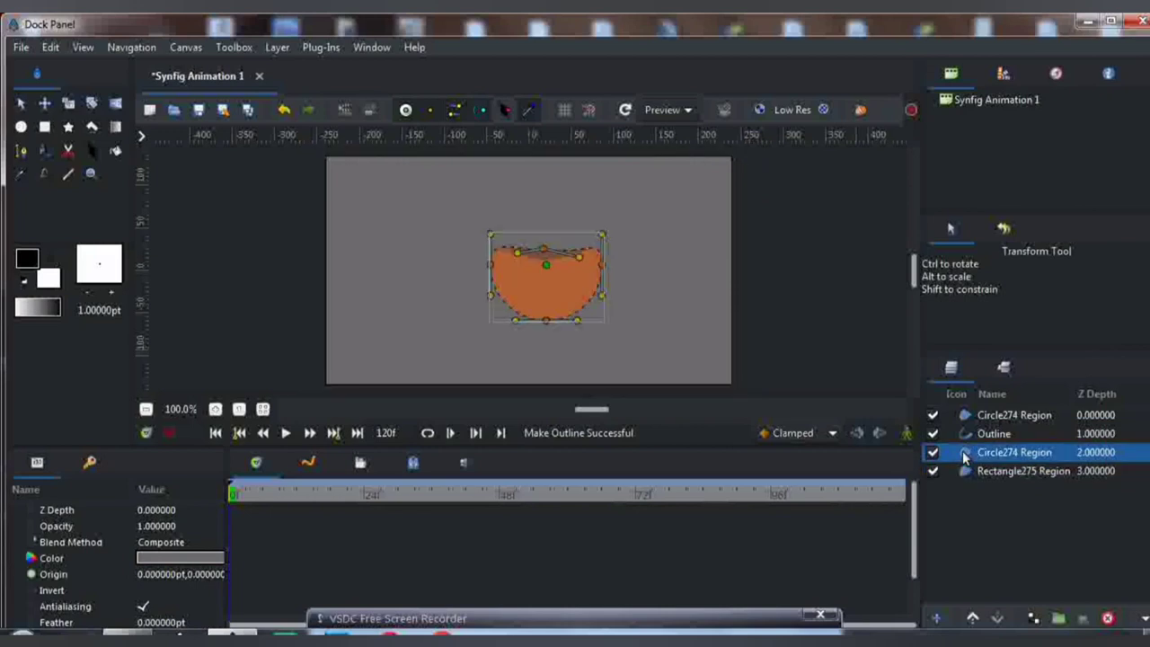
shift+click(966, 415)
click(1058, 618)
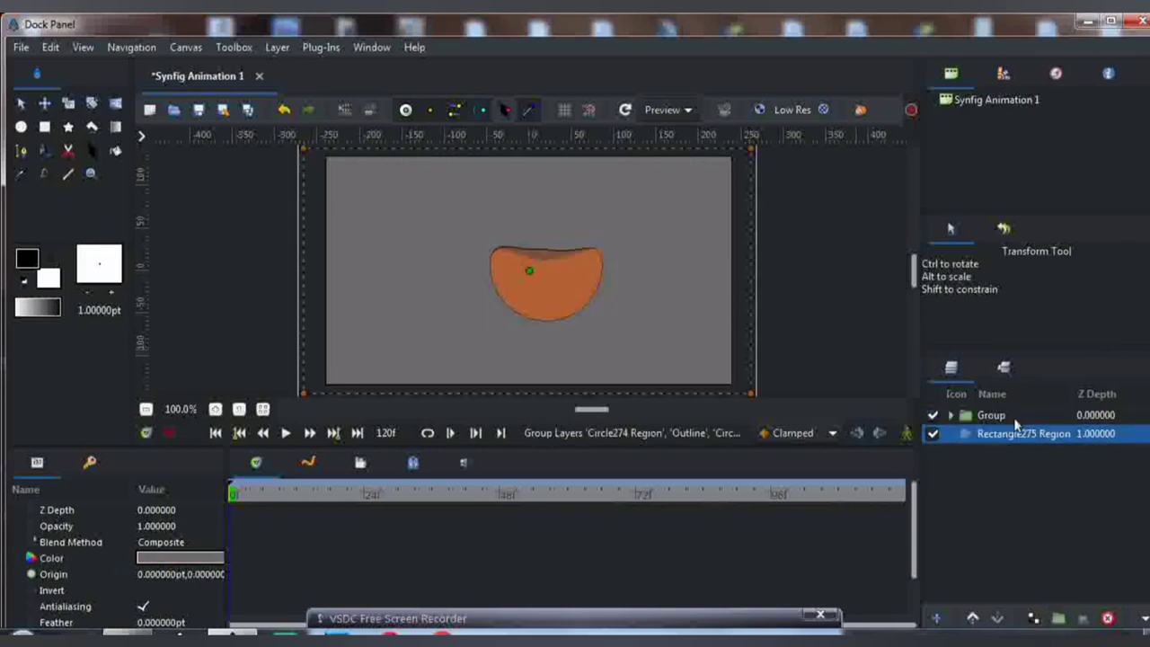
double_click(997, 415)
text(Calabash)
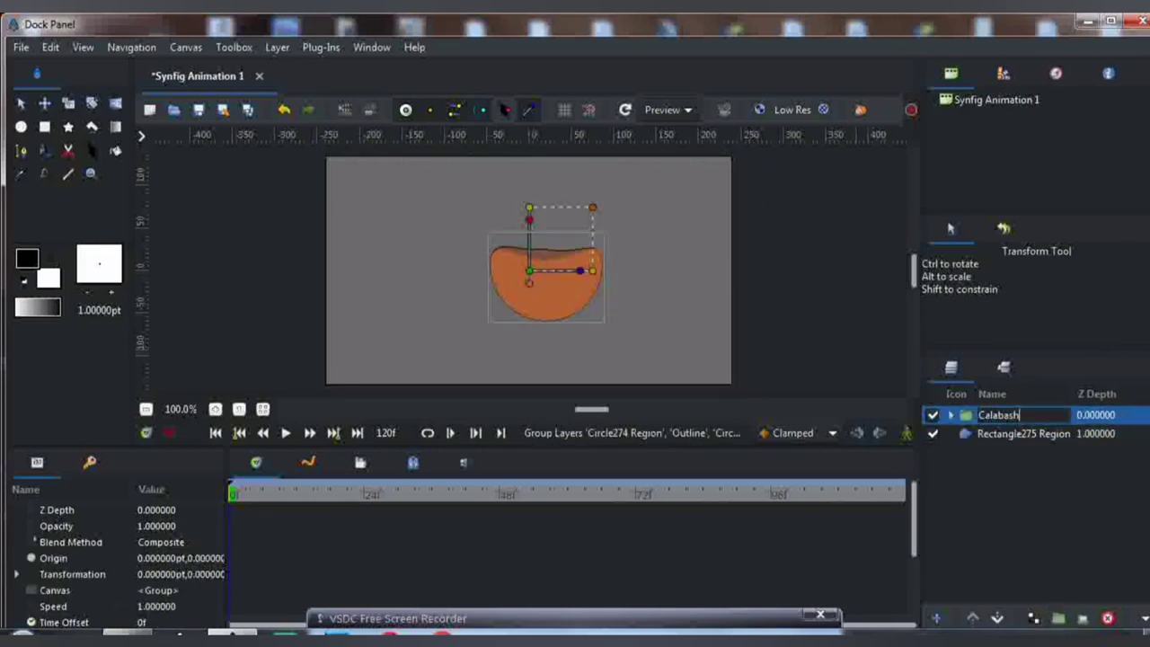
key(Return)
Put the grey rectangle layer into its own group named background.
click(1004, 435)
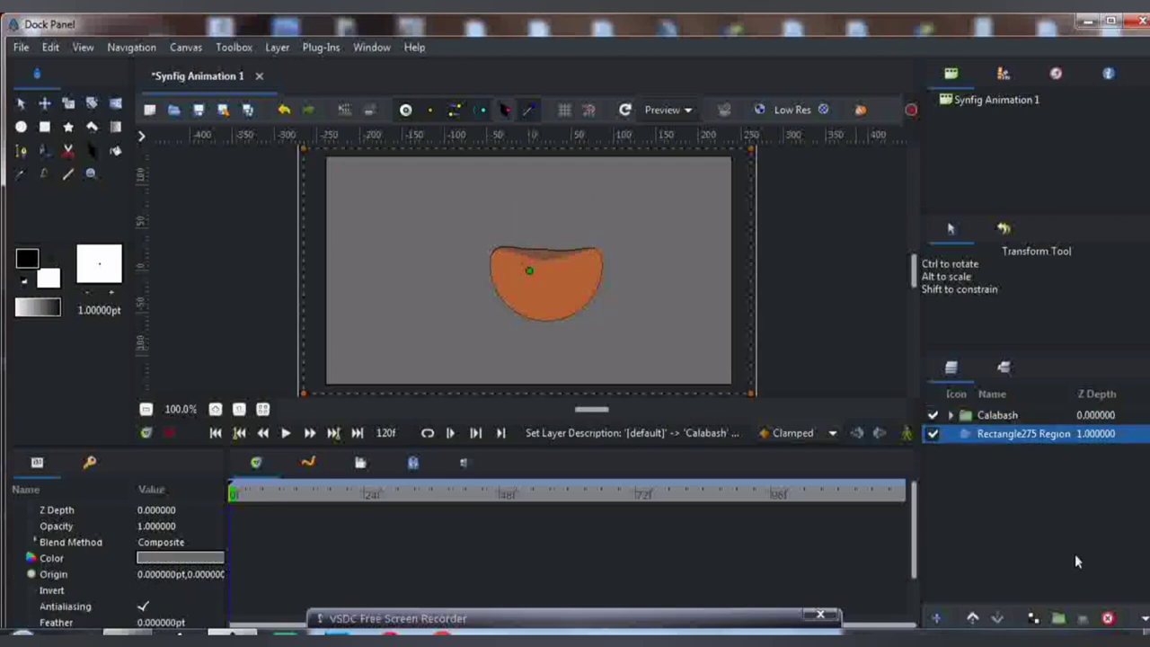
click(1060, 618)
text(background)
key(Return)
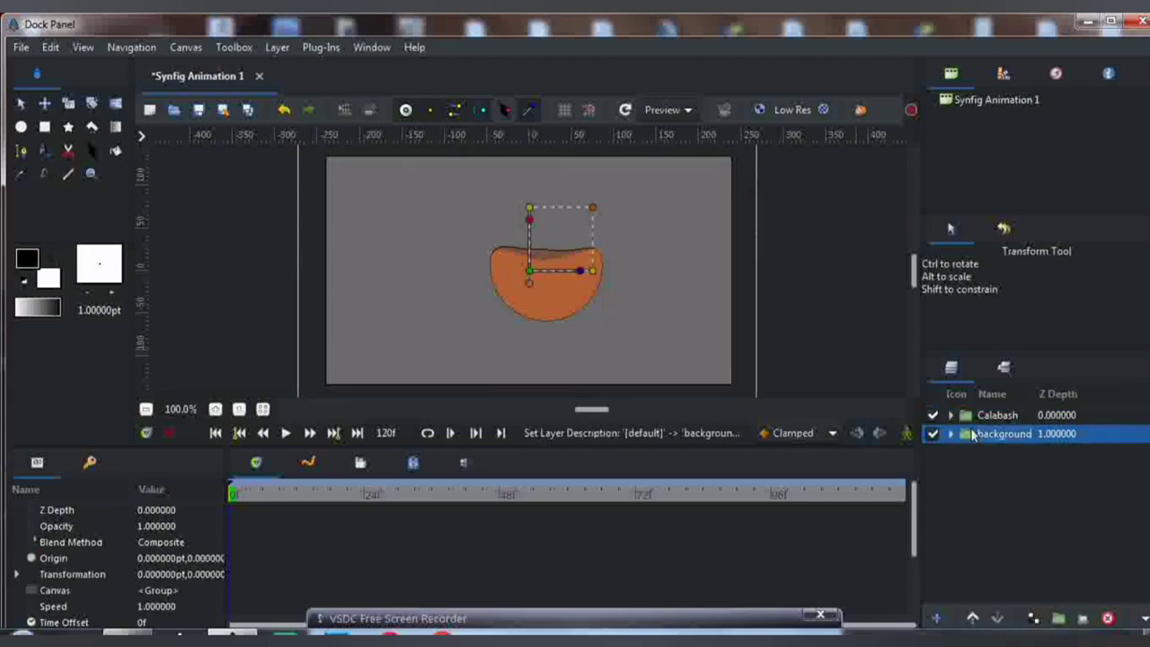
Raise the Outline layer above the front bowl region inside the Calabash group.
click(951, 416)
click(980, 435)
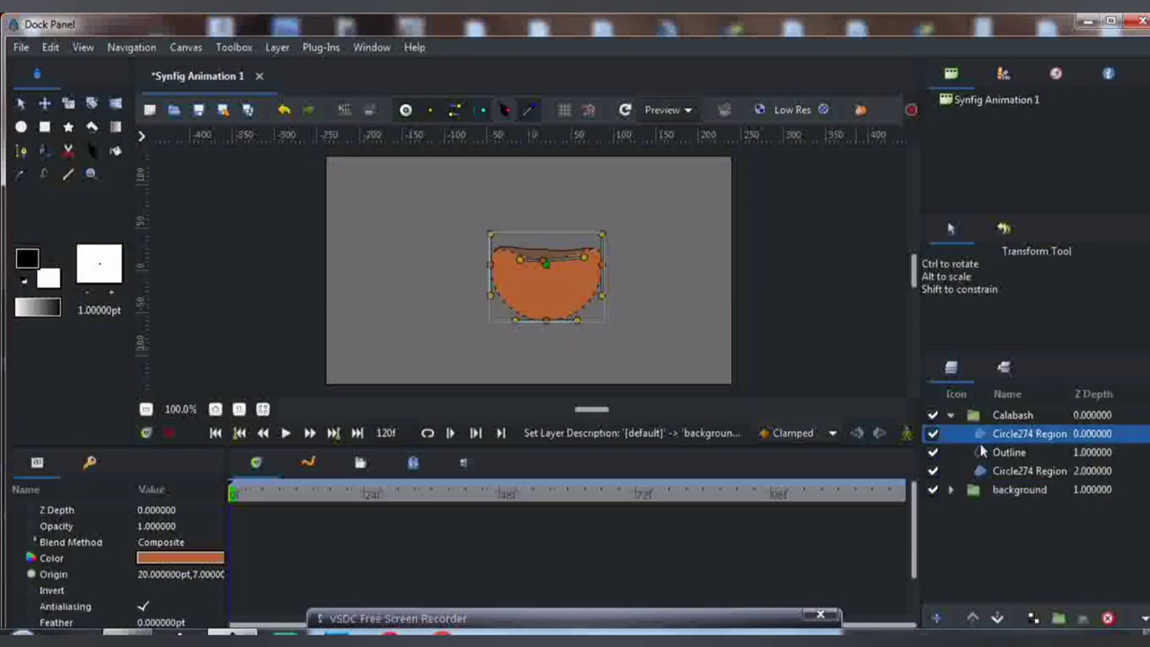
click(984, 453)
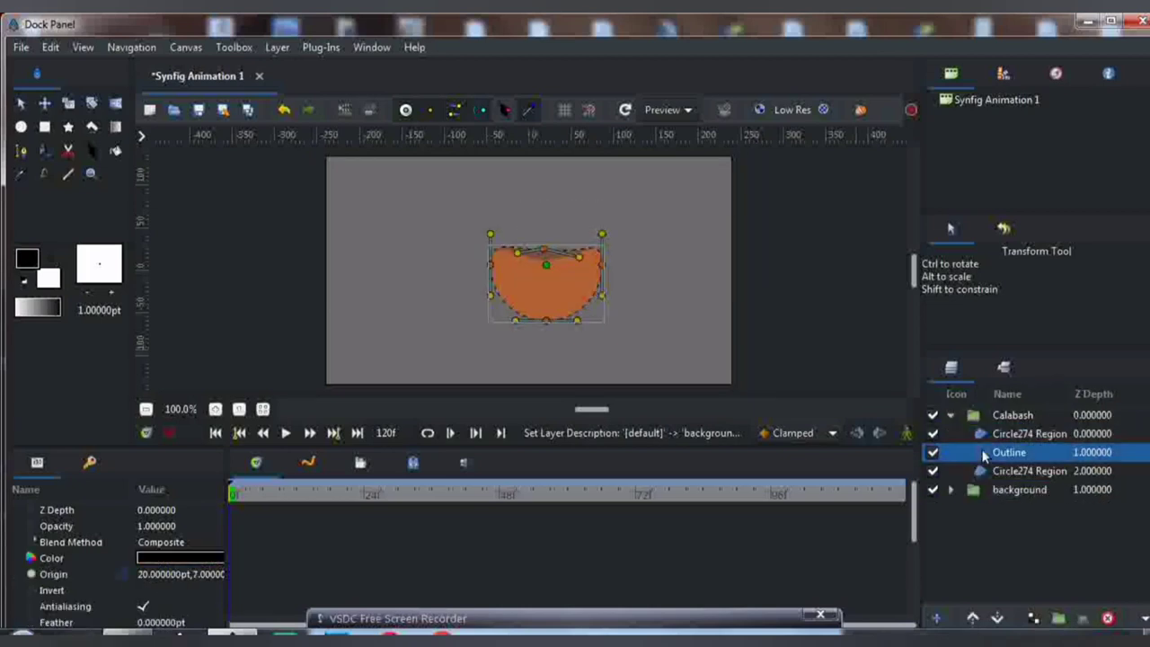
click(972, 618)
Draw a closed shape with four upward spikes between the bowl layers using the Spline tool, and delete its outline layer.
click(979, 473)
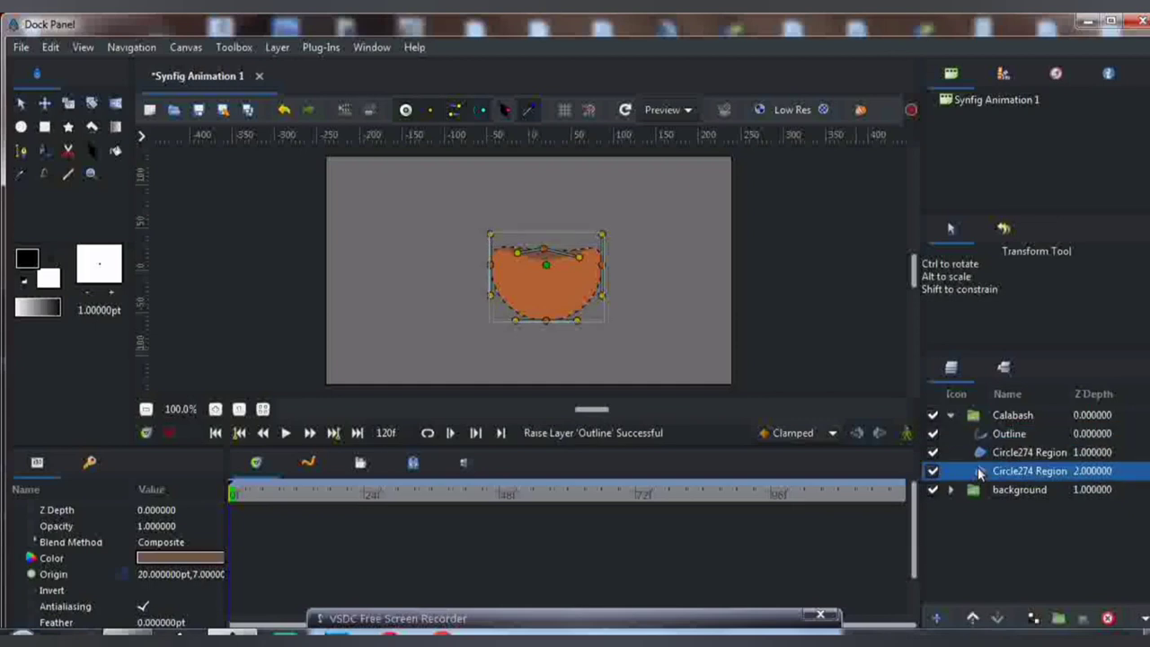
click(21, 151)
click(517, 228)
drag(533, 280, 583, 249)
drag(581, 290, 541, 309)
key(Return)
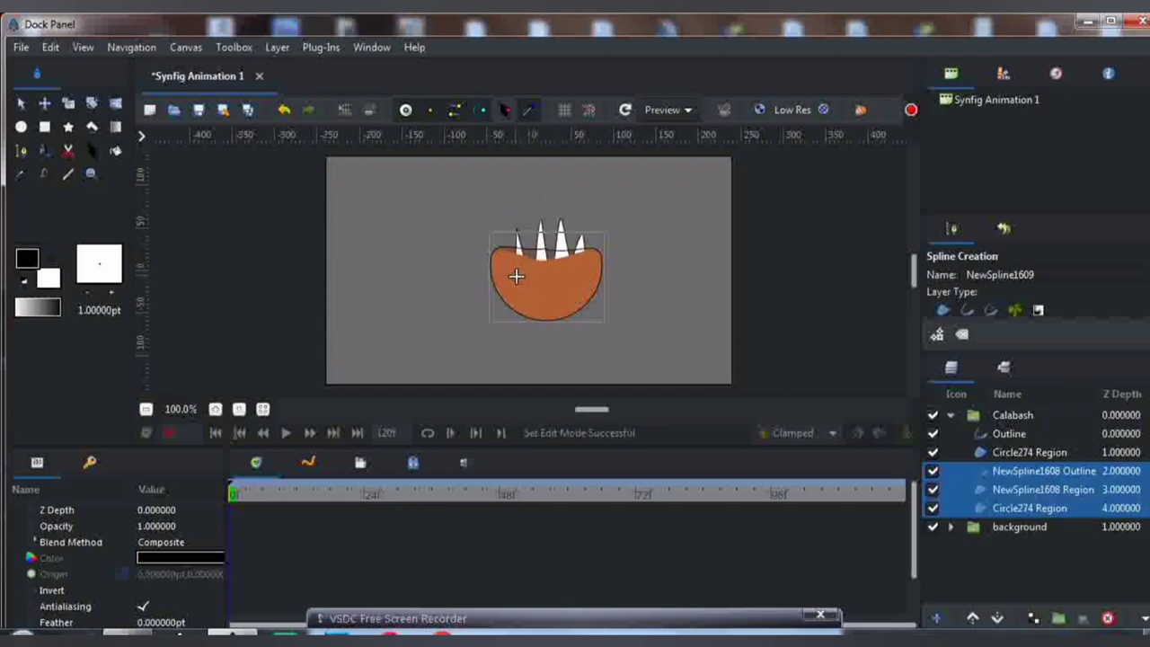
click(986, 475)
key(Delete)
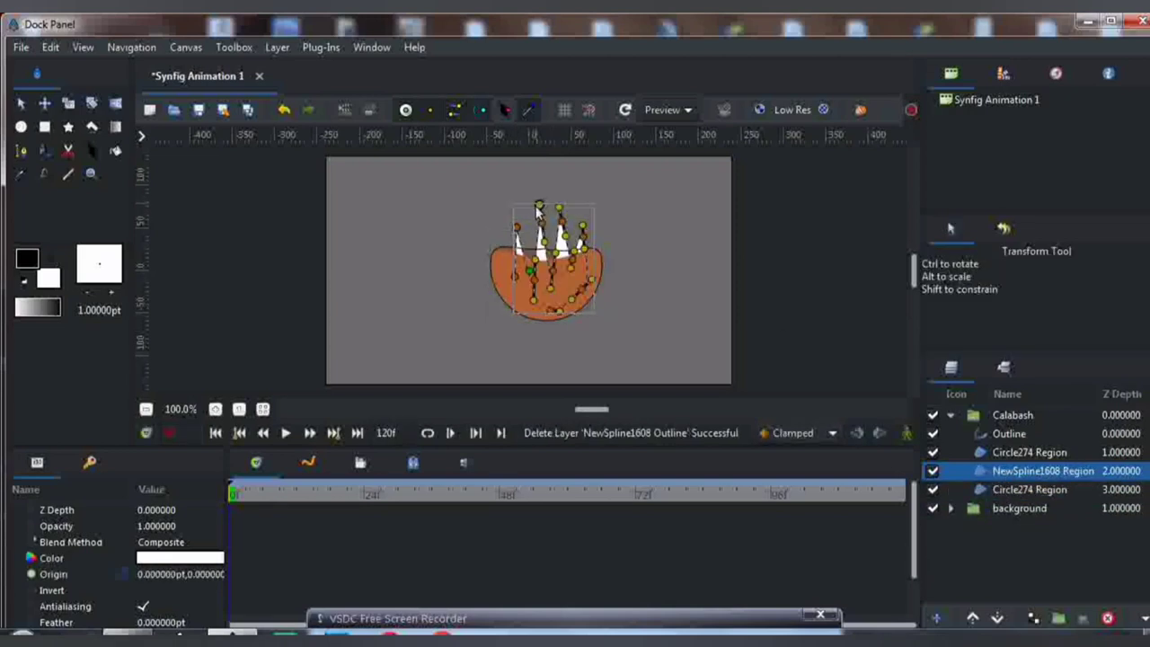
Reshape the white spiked region by moving its vertices and tangents into shorter, wavy wisps above the rim.
mouse_move(539, 205)
mouse_down()
mouse_move(525, 214)
mouse_move(542, 224)
mouse_move(540, 242)
mouse_move(515, 244)
mouse_move(563, 231)
mouse_move(563, 257)
mouse_move(539, 260)
mouse_move(585, 257)
mouse_move(528, 238)
mouse_move(528, 212)
mouse_up()
scroll(221, 537, down, 5)
scroll(214, 538, up, 2)
Rename the white spline region layer as smoke.
click(1046, 469)
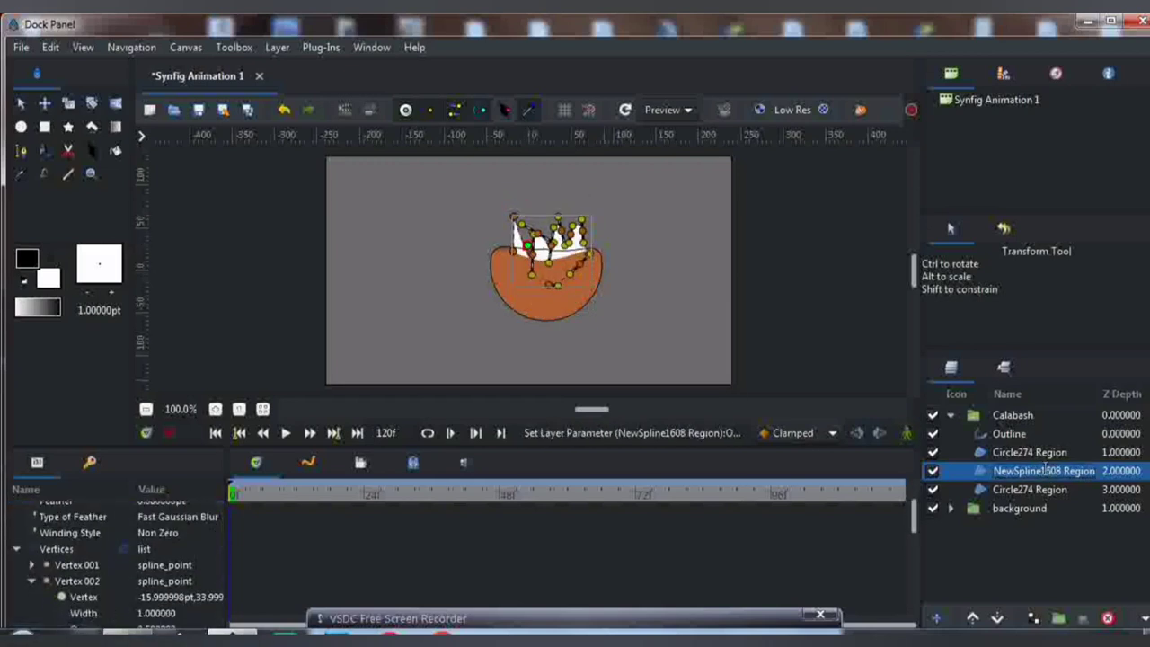
text(smoke)
key(Return)
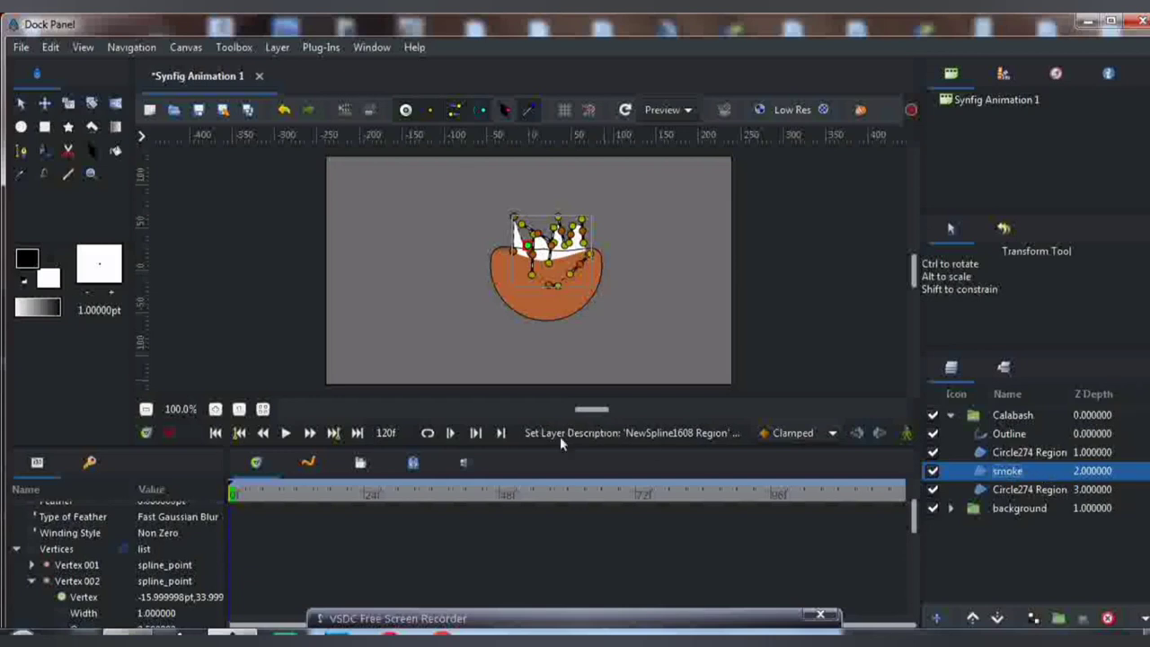
Set the smoke layer's feather to 10 pt.
mouse_move(217, 542)
mouse_down()
mouse_move(216, 618)
mouse_move(216, 543)
mouse_up()
click(156, 525)
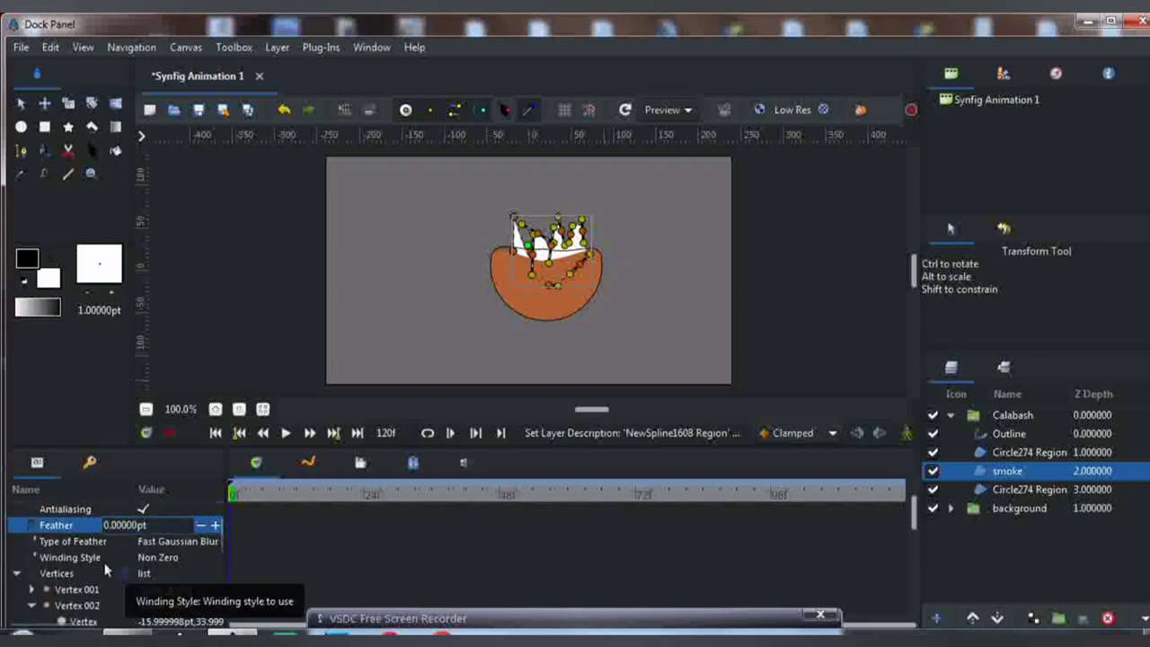
key(BackSpace)
key(Return)
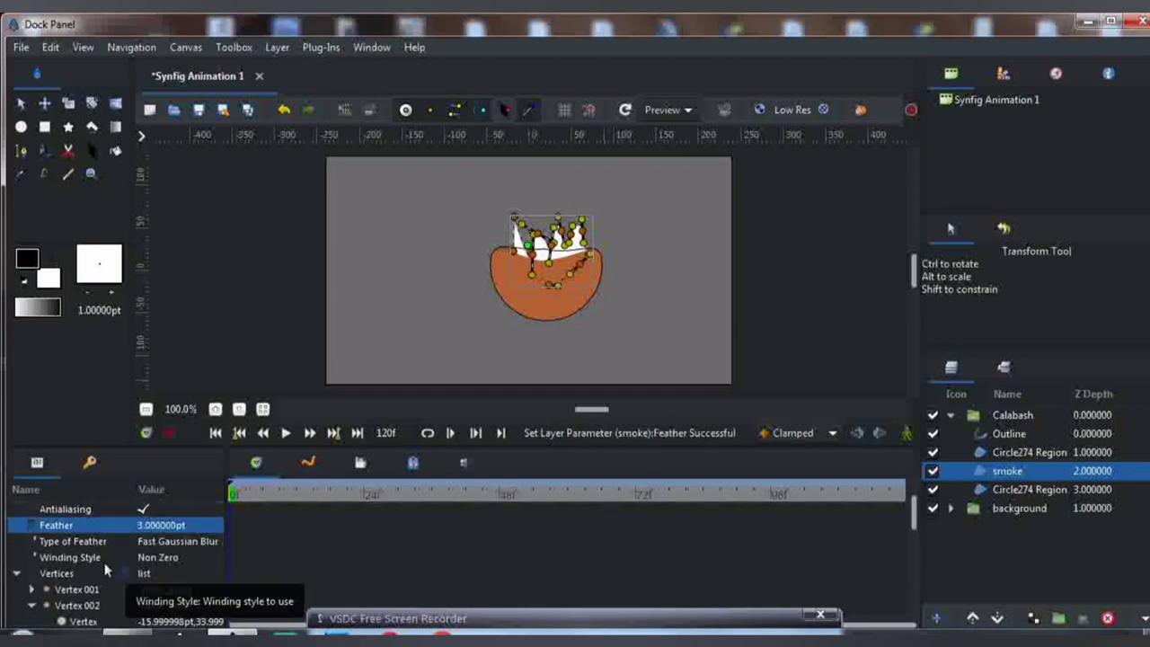
click(106, 526)
text(10)
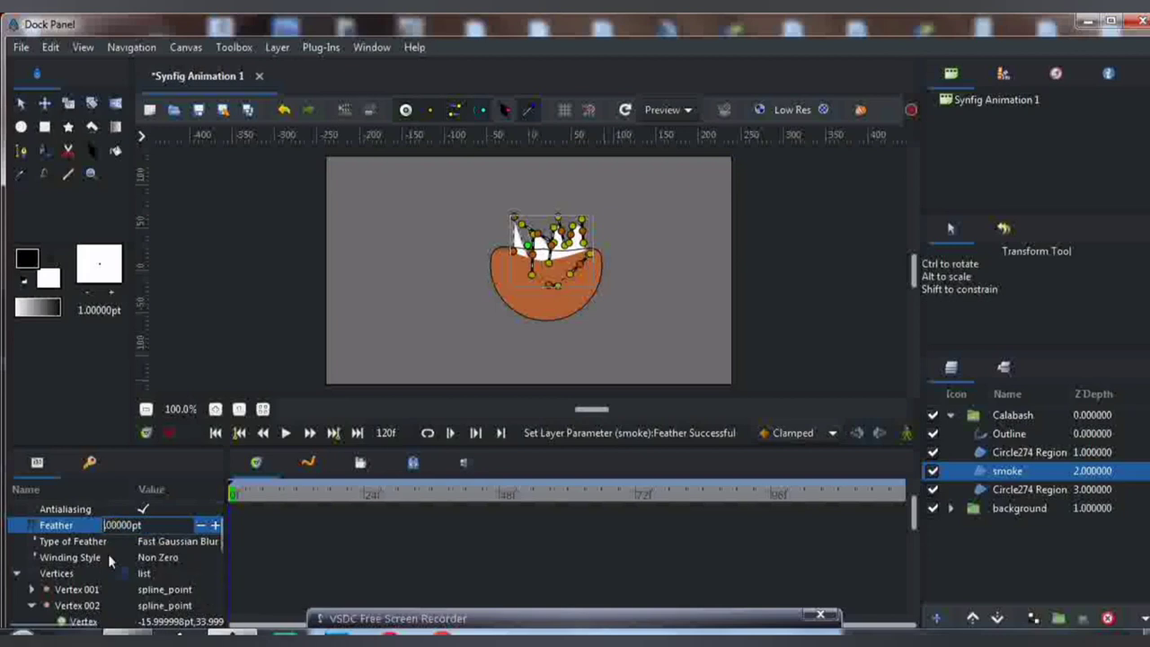
key(Return)
click(143, 528)
click(113, 526)
key(BackSpace)
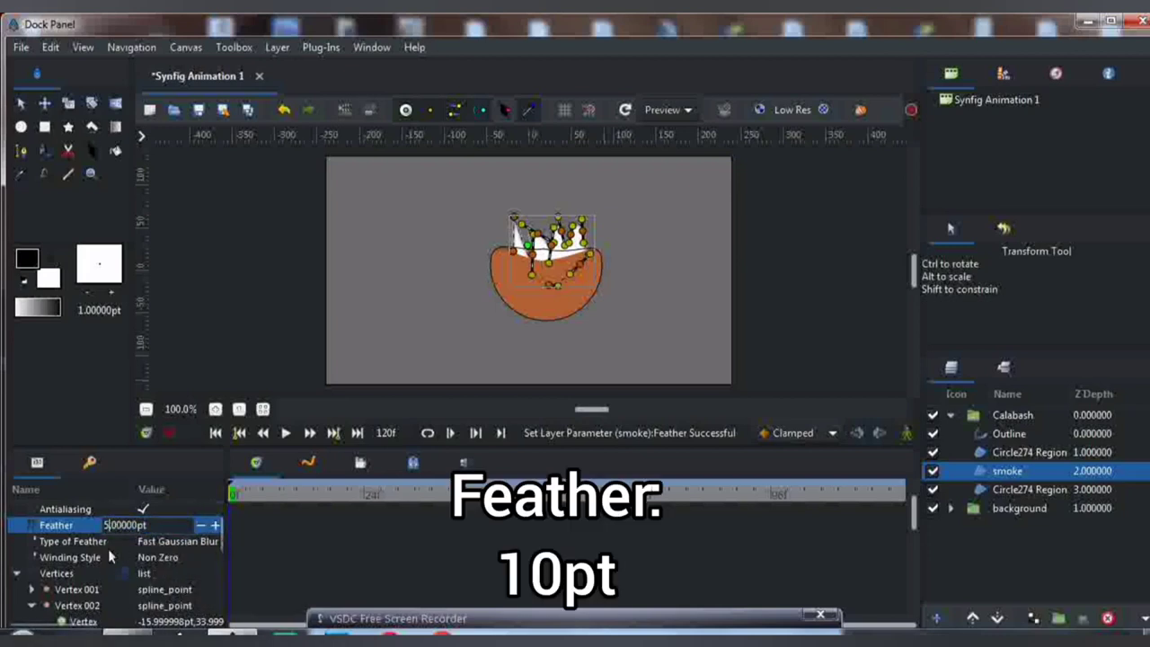
text(10)
key(Return)
Set the smoke layer's opacity to 0.5.
scroll(107, 548, up, 3)
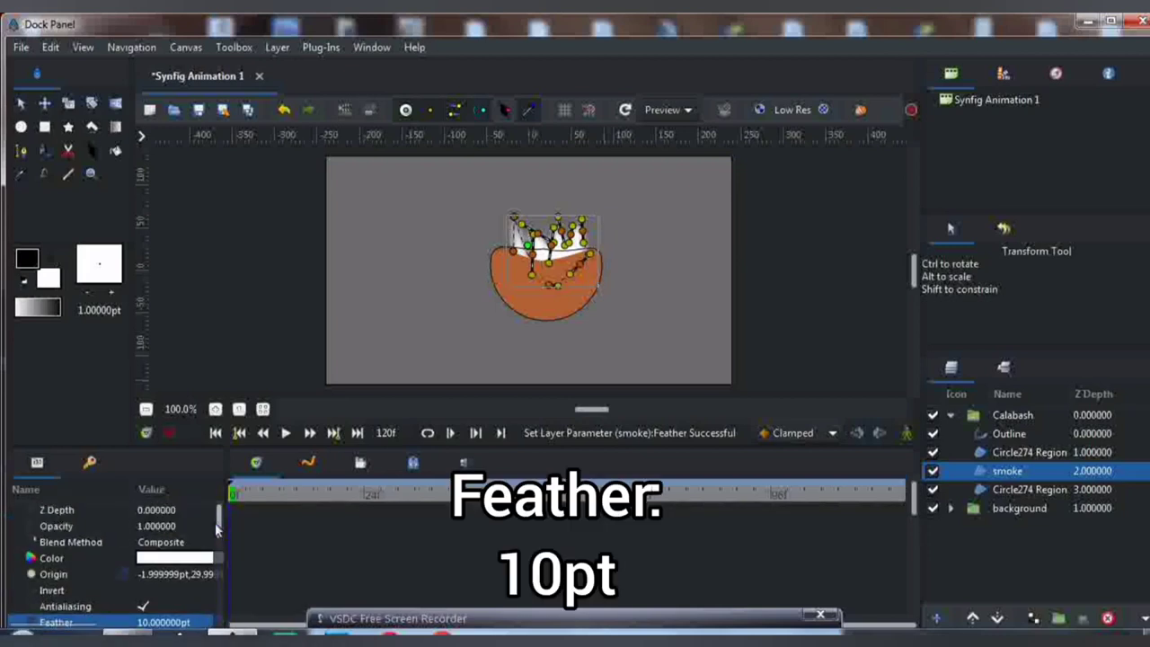
click(71, 526)
click(71, 525)
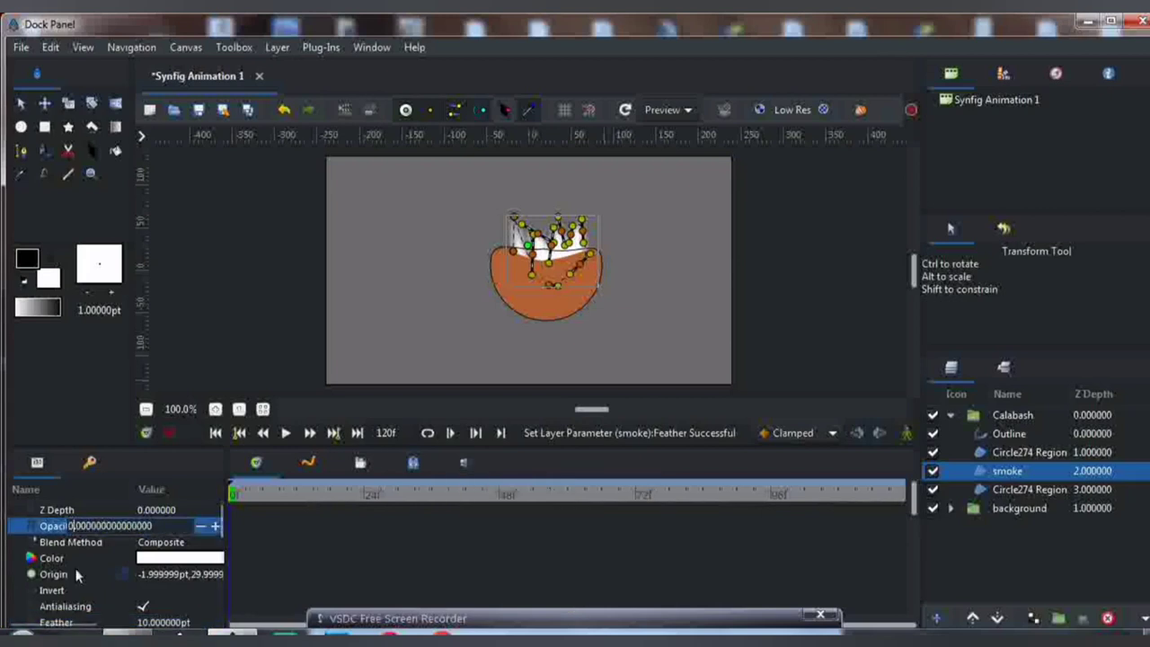
text(.)
text(5)
key(Return)
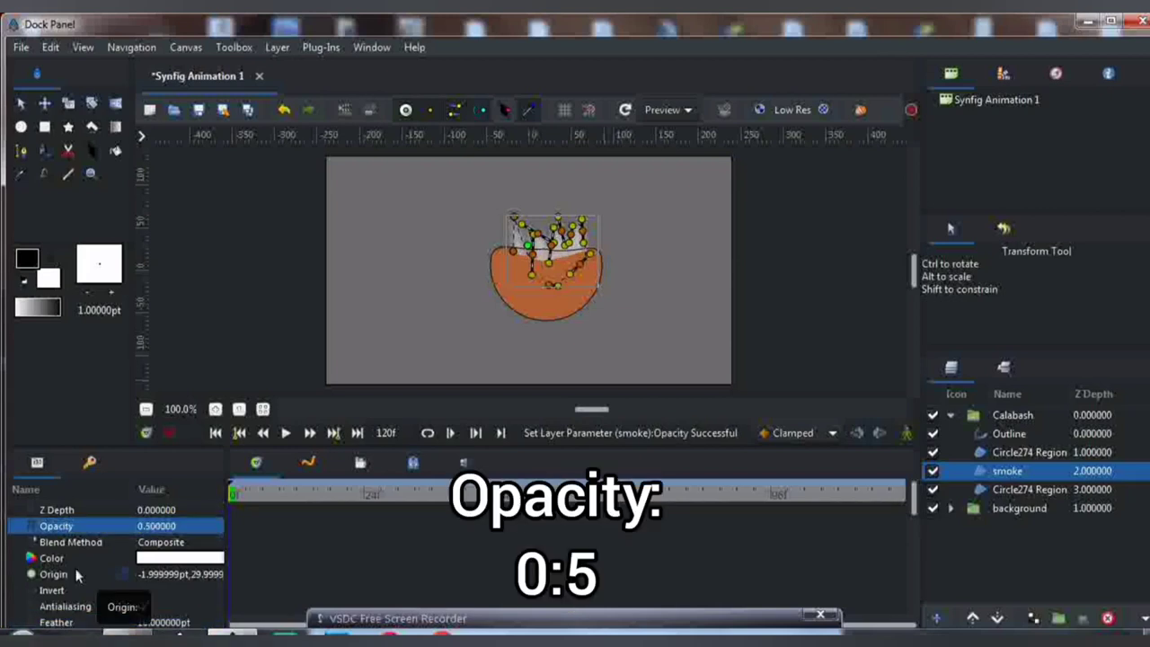
Enlarge the Calabash group to a scale of about 82 pt, reposition it, and fit the smoke shape entirely inside the bowl.
drag(529, 252, 528, 288)
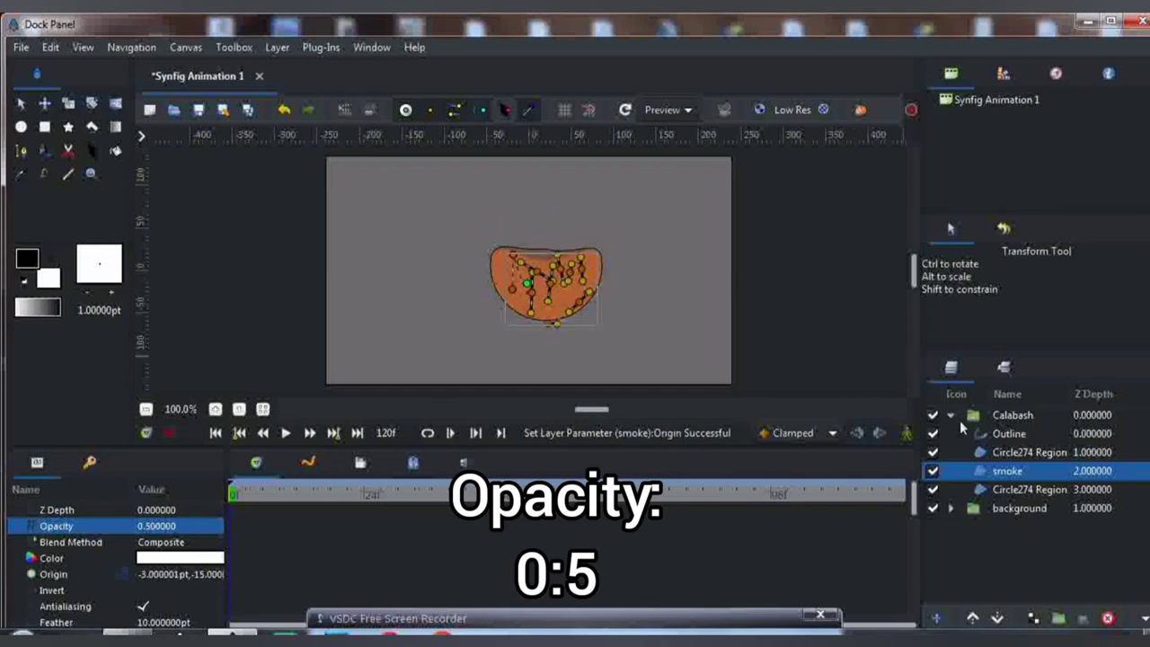
click(978, 419)
drag(593, 207, 615, 186)
click(529, 271)
drag(529, 271, 516, 286)
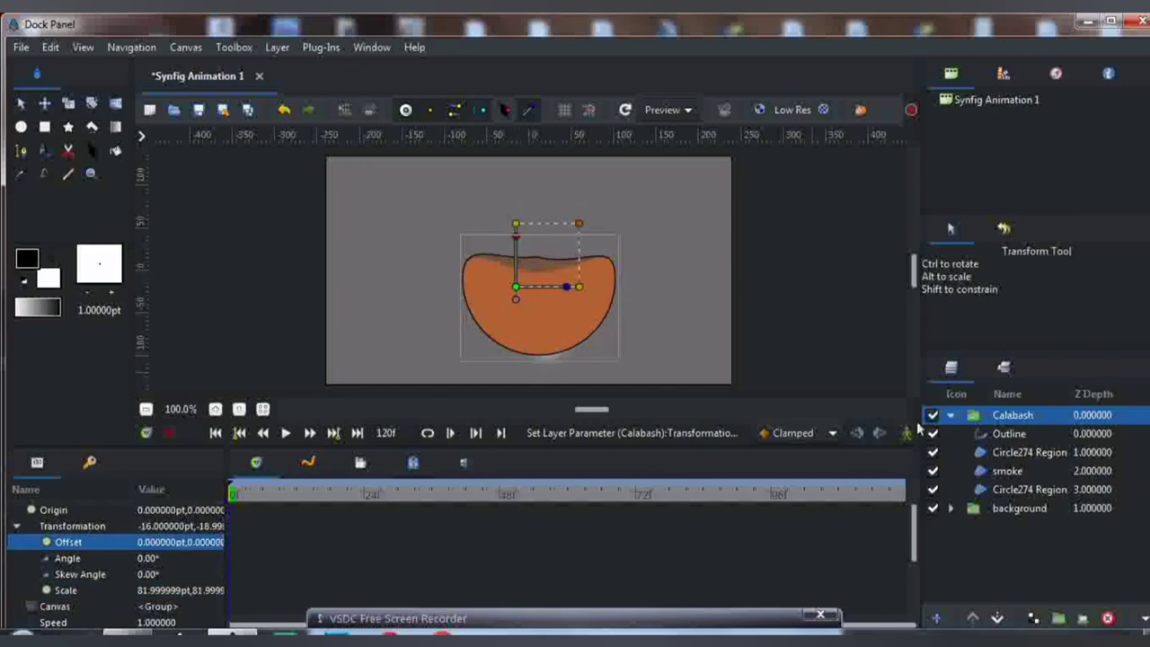
click(977, 470)
drag(542, 354, 534, 339)
Draw a rectangle across the lower part of the canvas inside the background group, above the existing grey rectangle, as a floor.
click(950, 508)
click(1034, 527)
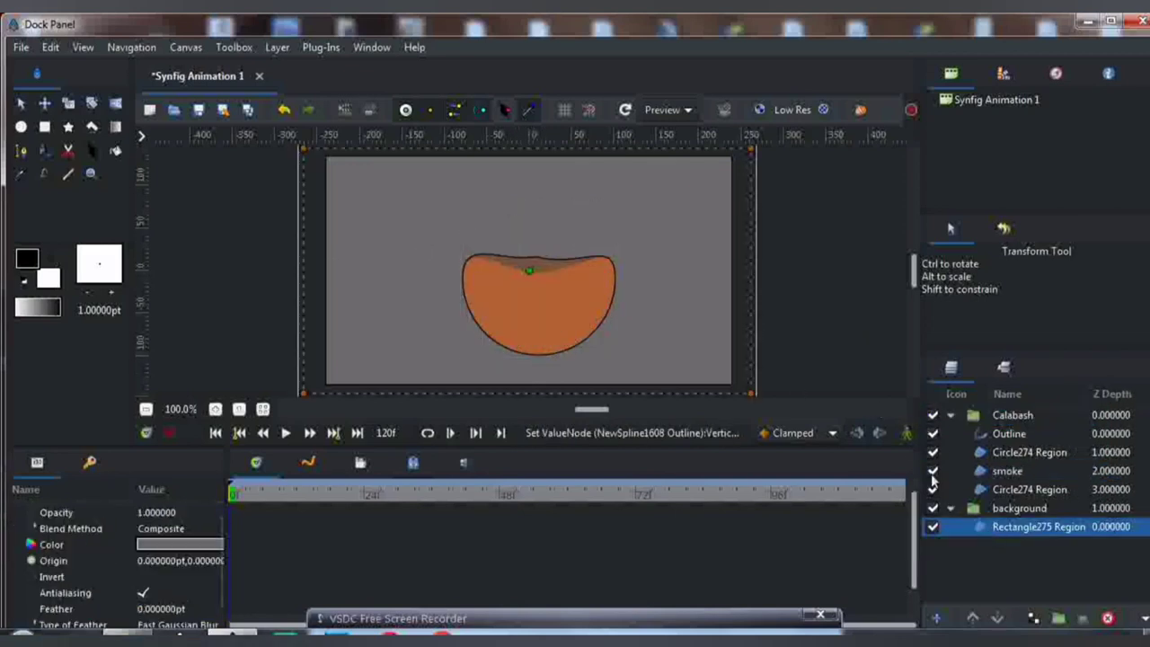
key(alt+r)
drag(304, 293, 771, 388)
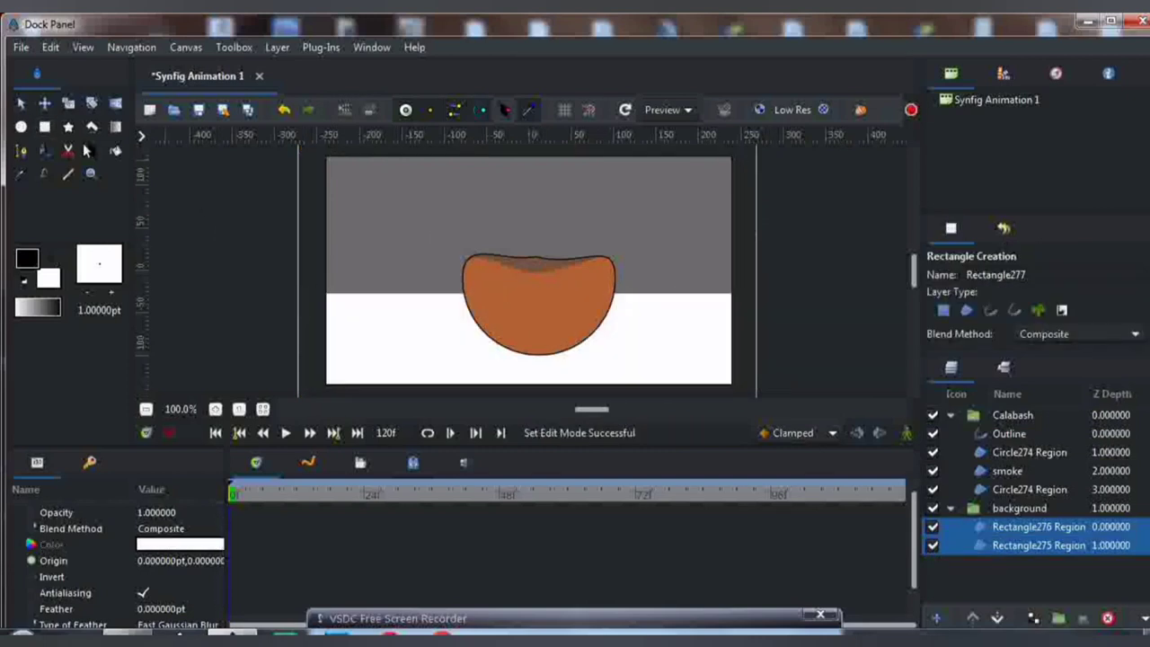
key(alt+a)
Change the new floor rectangle's color to dark grey.
double_click(154, 545)
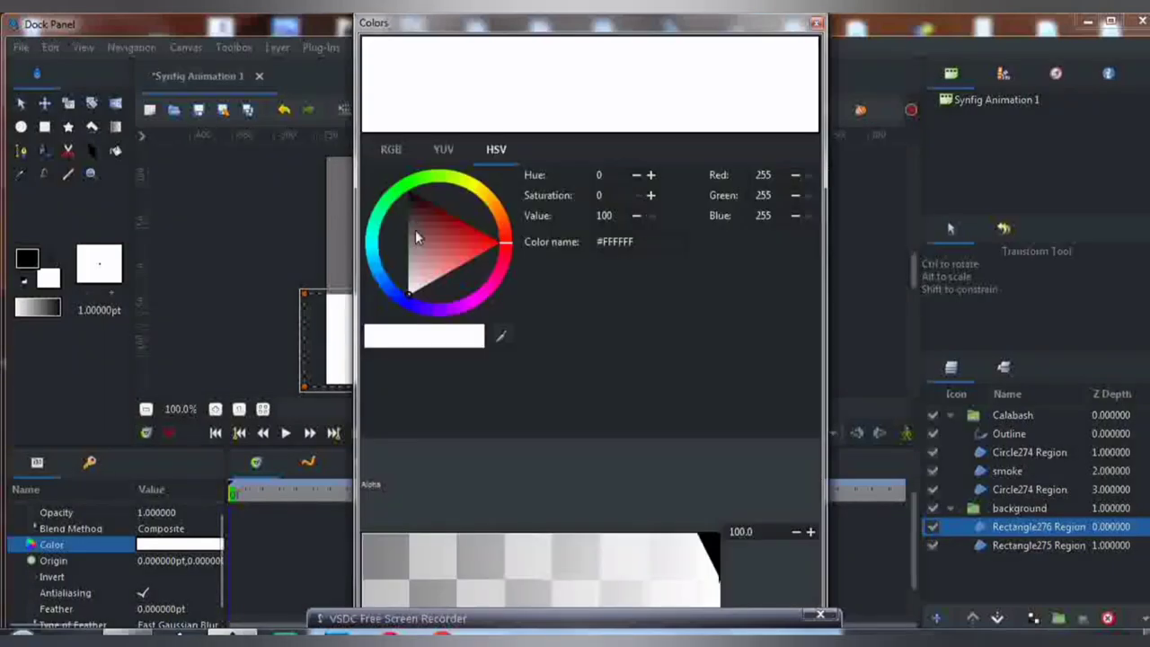
drag(415, 230, 405, 215)
click(816, 23)
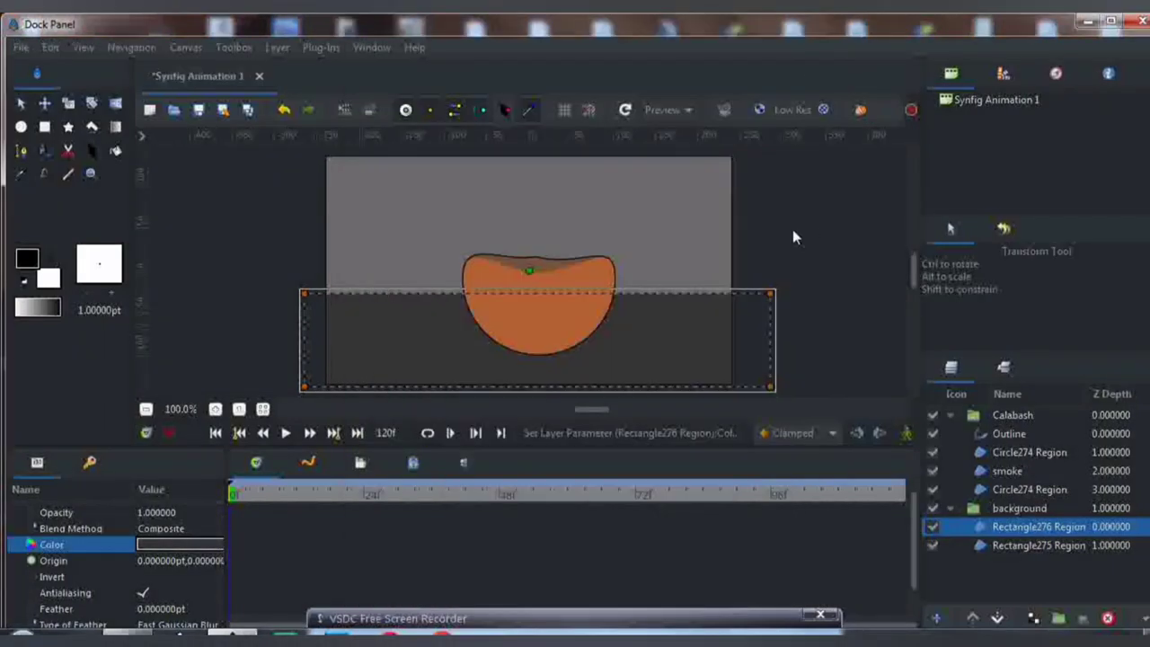
Enable animation mode and, at frame 48, raise the smoke layer's upper vertices above the bowl rim and bend its tips outward.
click(985, 473)
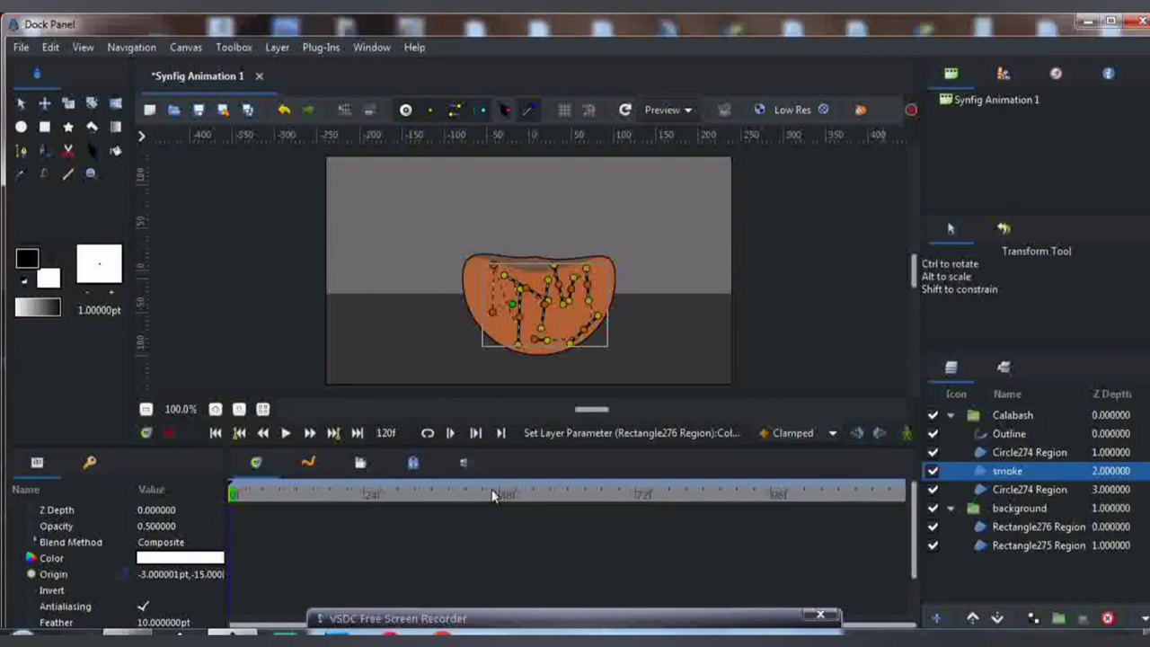
click(636, 496)
click(906, 434)
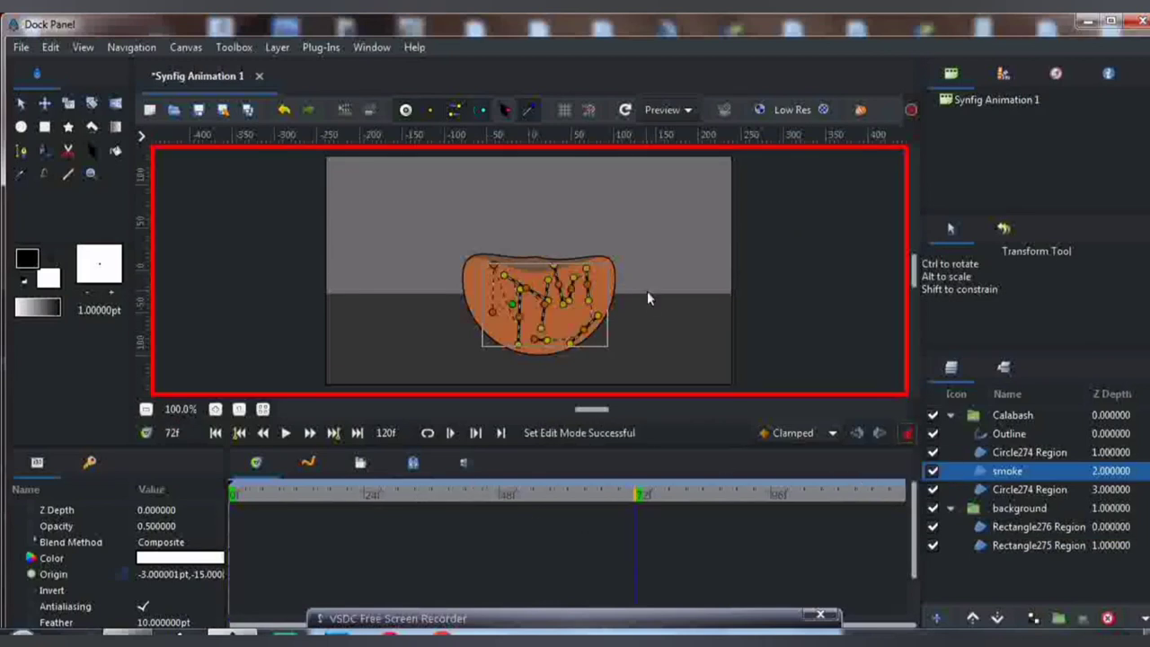
click(499, 493)
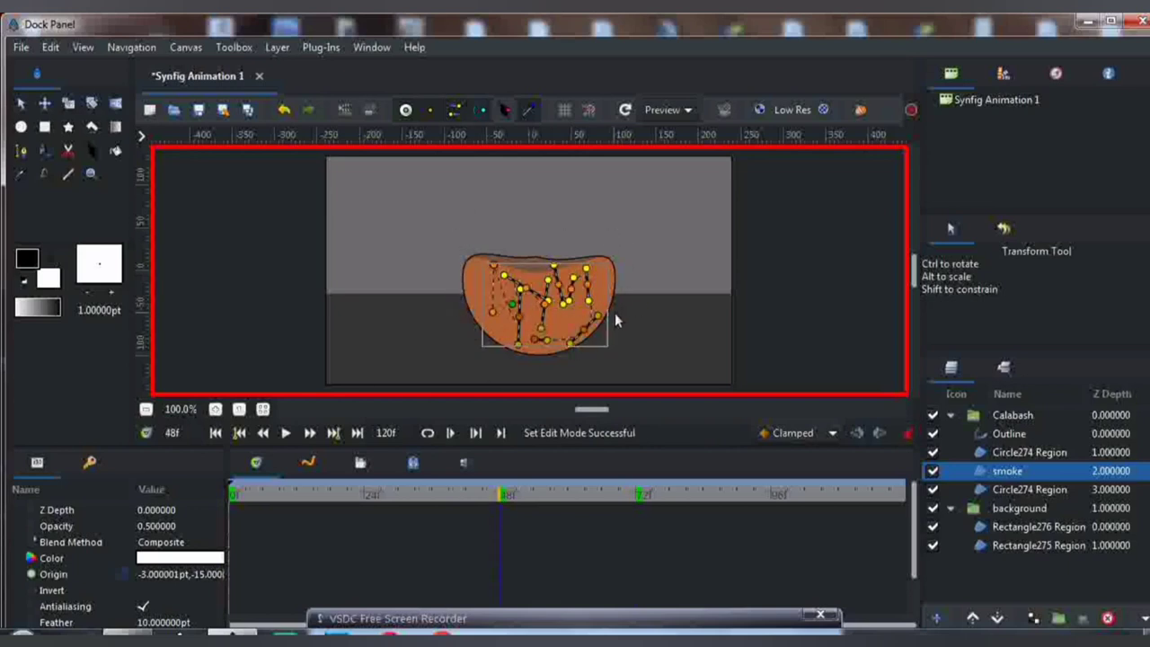
drag(493, 269, 493, 186)
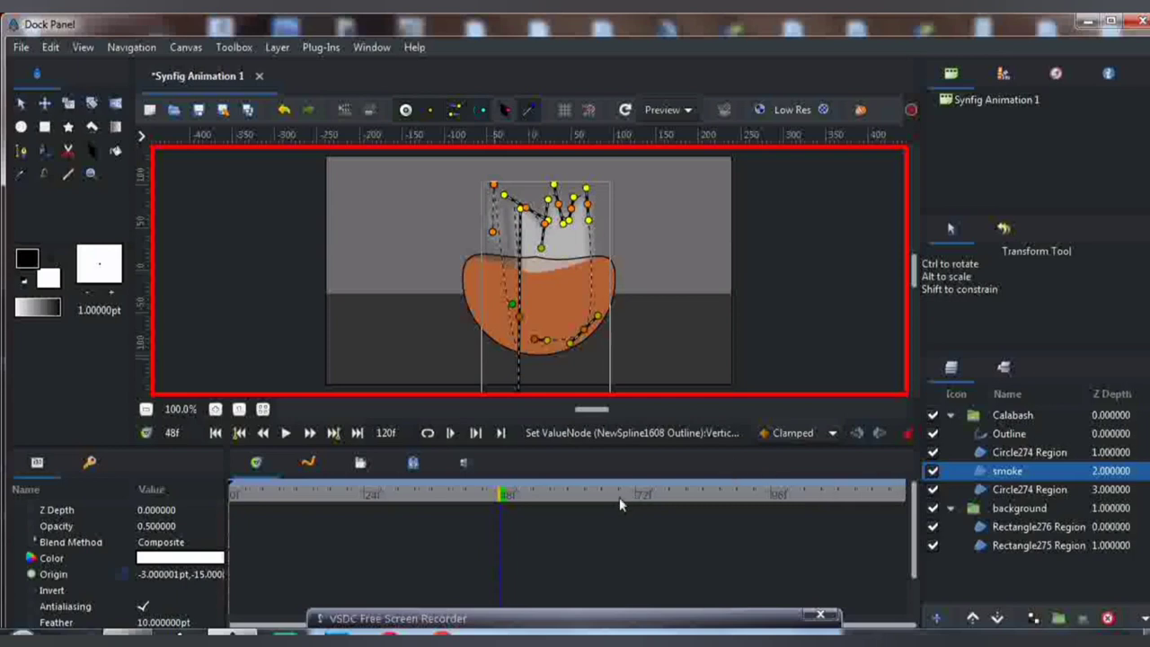
drag(493, 184, 519, 210)
drag(587, 189, 601, 221)
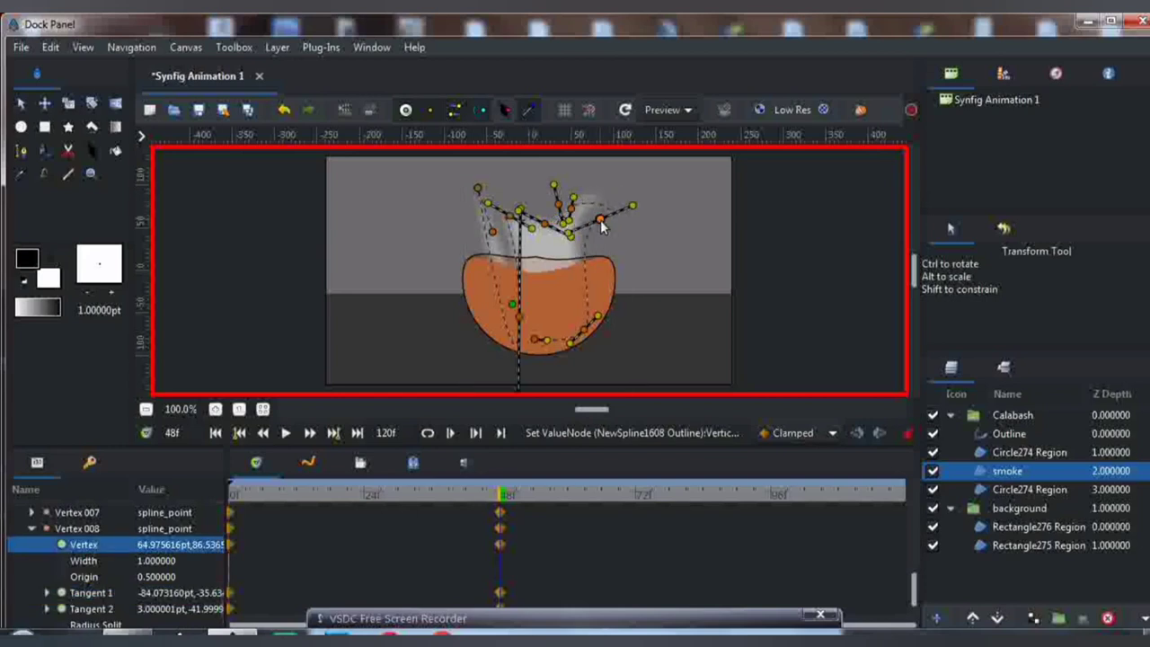
Reshape the smoke's vertices and tangents at frame 54 and about frame 71 so its wisps shift above the rim.
click(537, 495)
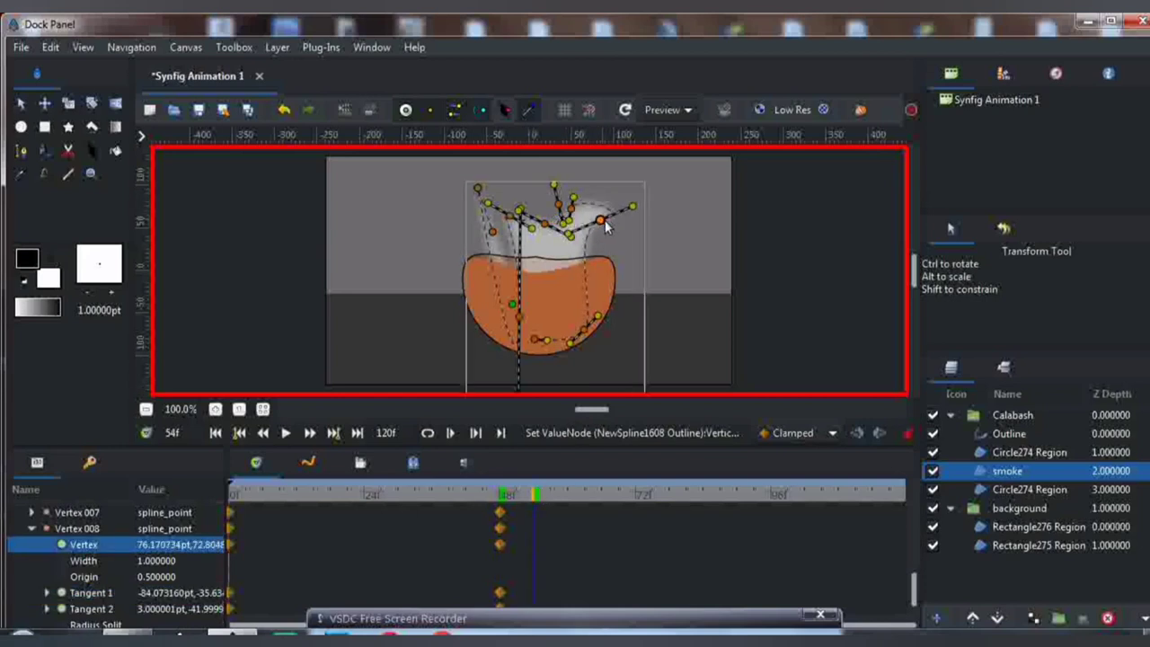
drag(602, 221, 531, 249)
click(580, 495)
click(636, 494)
drag(519, 211, 528, 245)
drag(533, 186, 539, 239)
drag(612, 217, 615, 267)
Stretch the smoke's tall wisp upward at frame 81 and adjust the tangent beside it at frame 89.
click(688, 494)
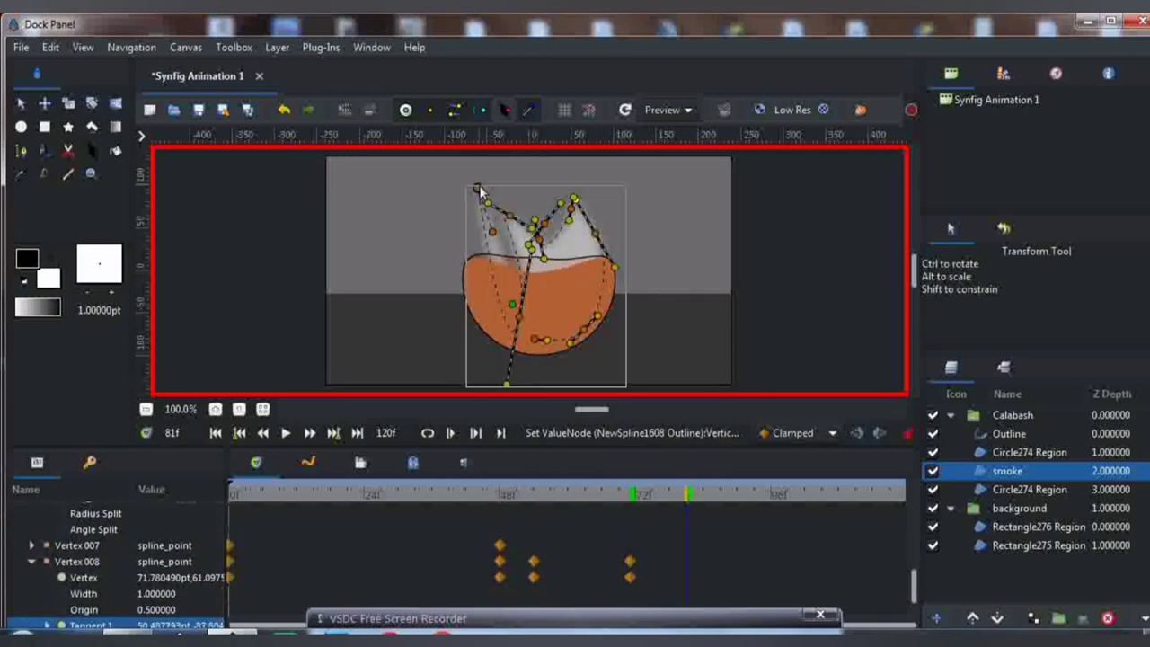
drag(479, 190, 514, 141)
click(733, 492)
drag(488, 203, 532, 189)
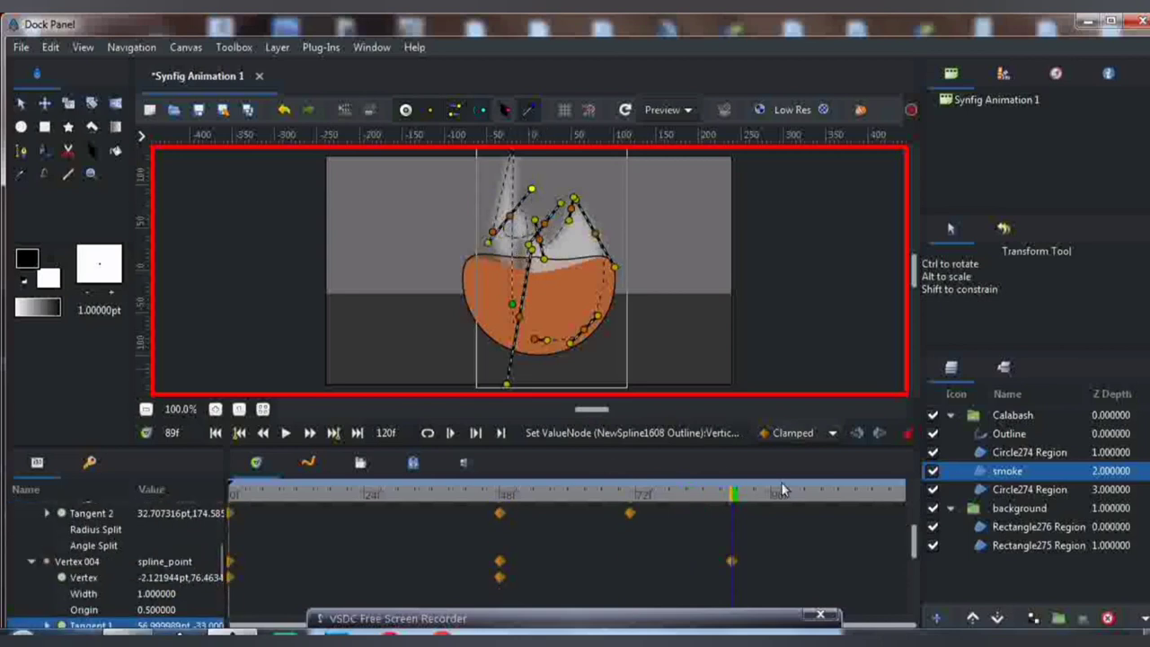
At frame 105, lower the smoke's upper vertices so most of it sinks into the bowl, and turn off animation mode.
click(823, 494)
scroll(550, 164, up, 2)
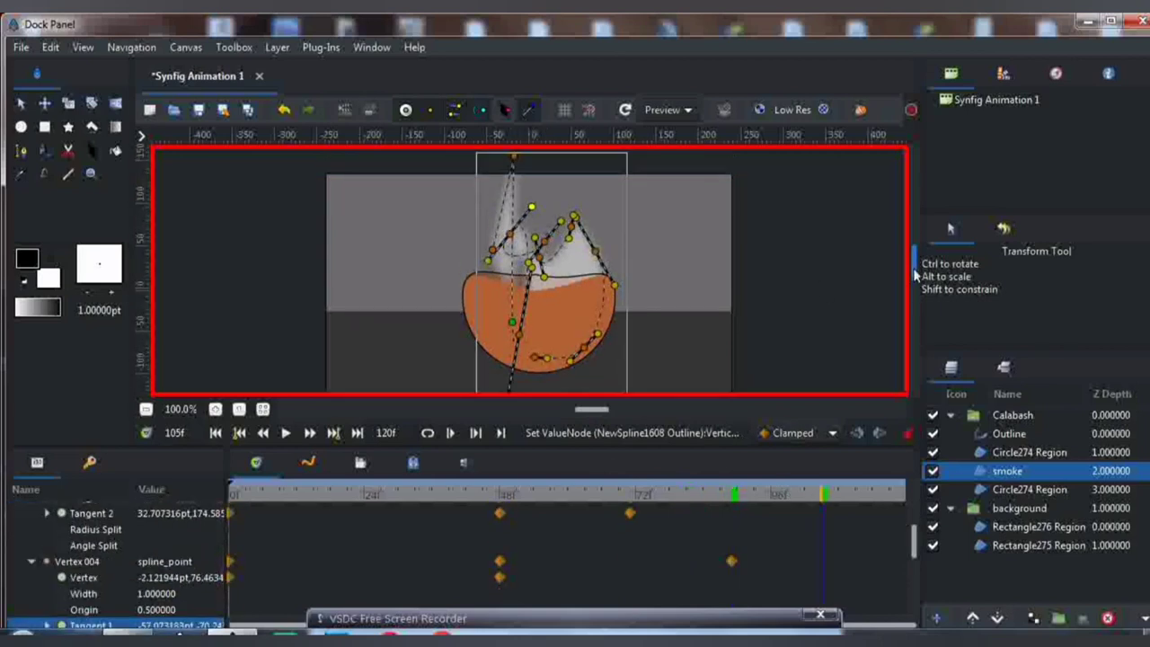
drag(452, 157, 620, 302)
key(Down)
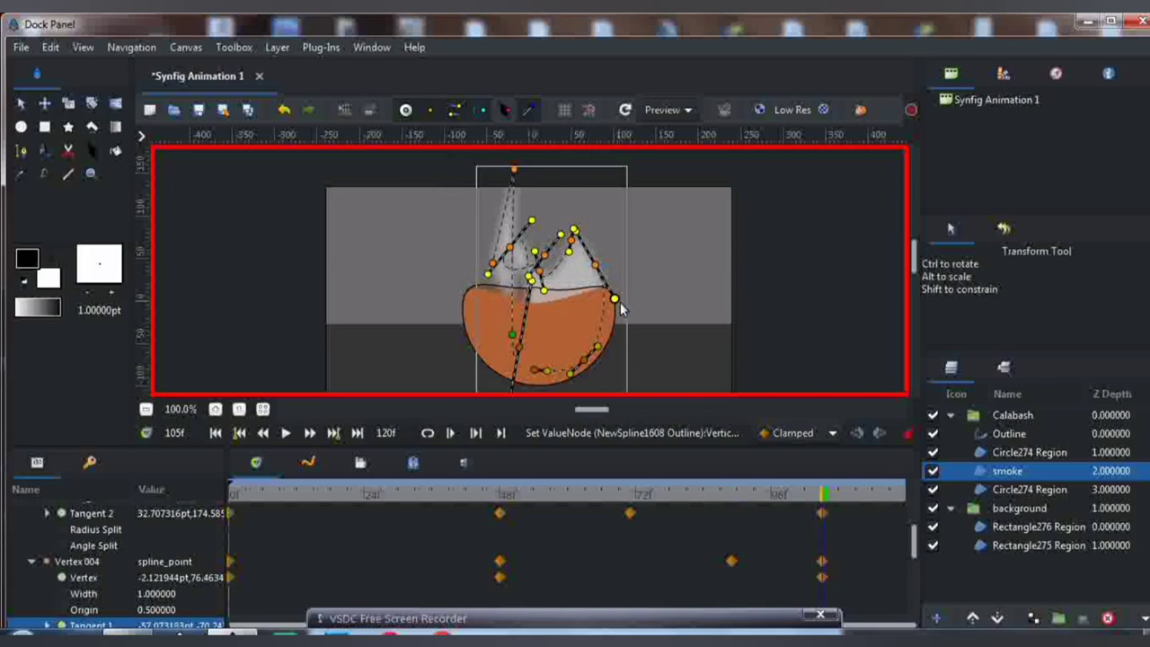
click(513, 170)
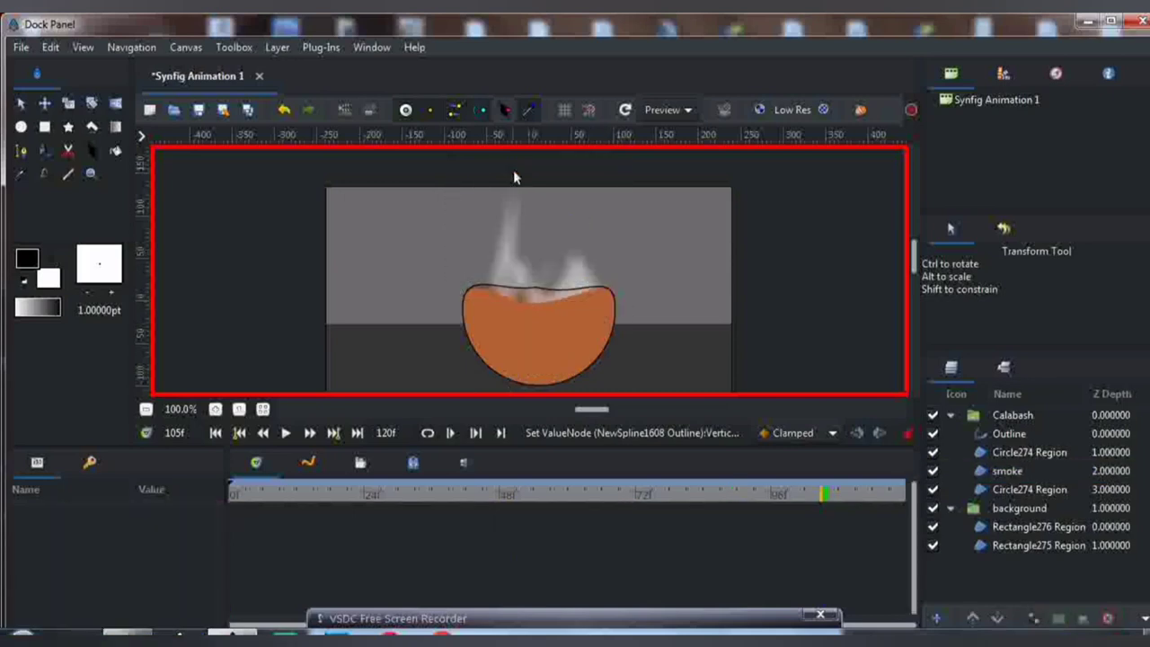
click(507, 239)
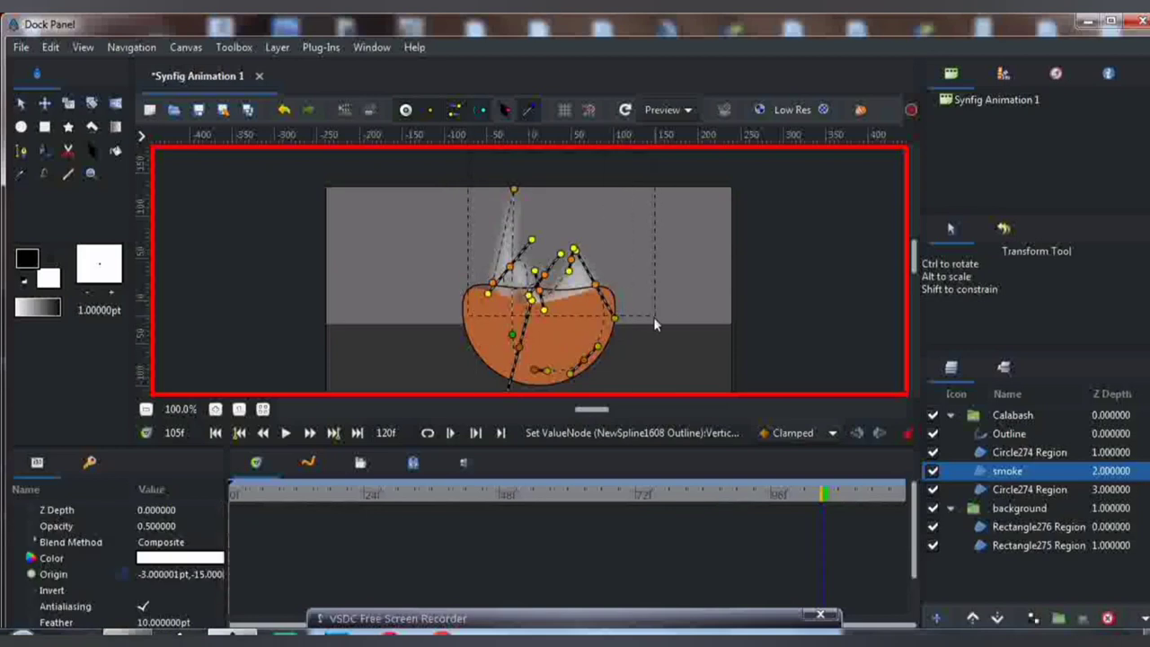
drag(521, 193, 514, 247)
drag(618, 380, 586, 369)
click(908, 436)
click(276, 384)
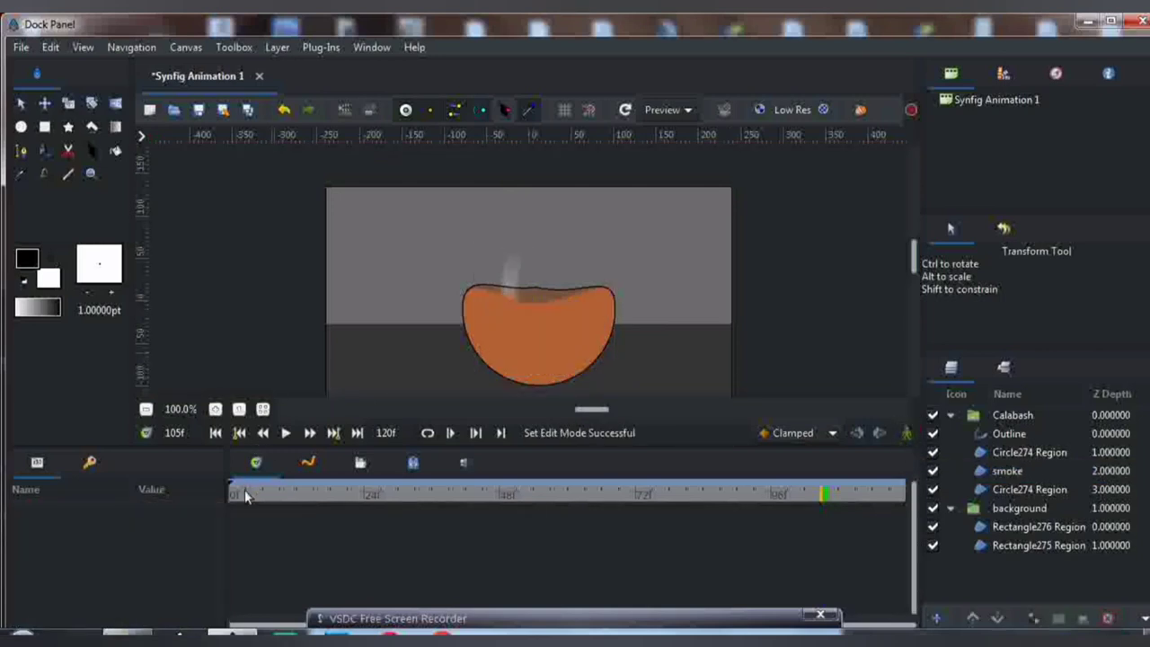
Play the animation from the first frame to review the smoke's motion.
drag(244, 493, 216, 493)
click(287, 434)
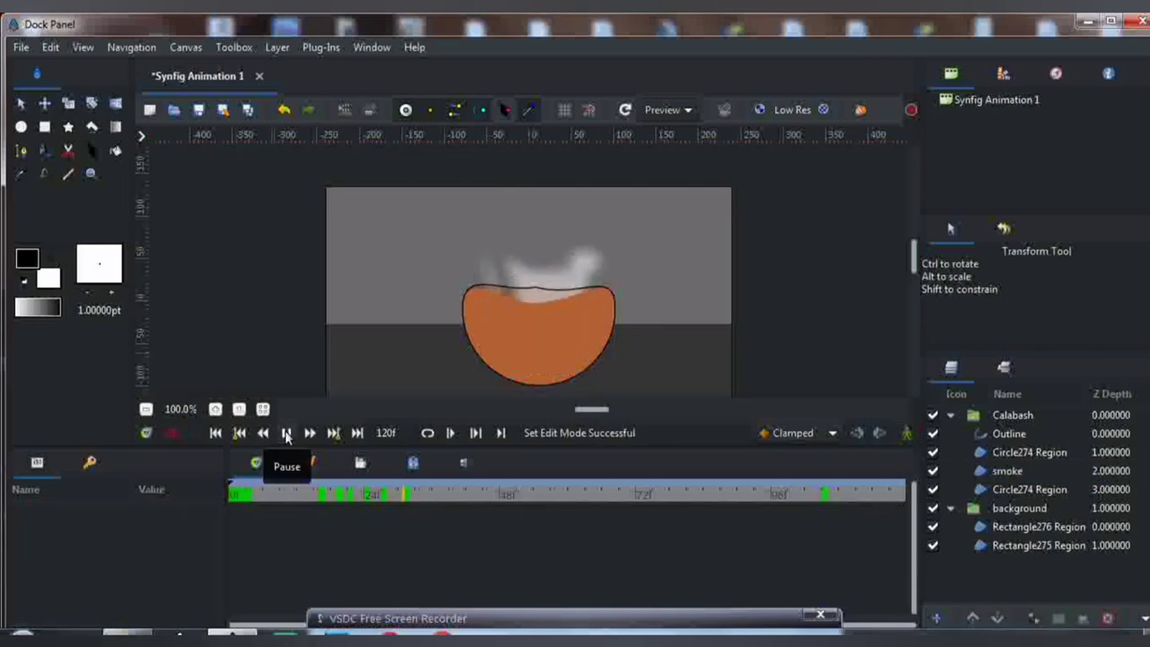
click(286, 433)
click(287, 433)
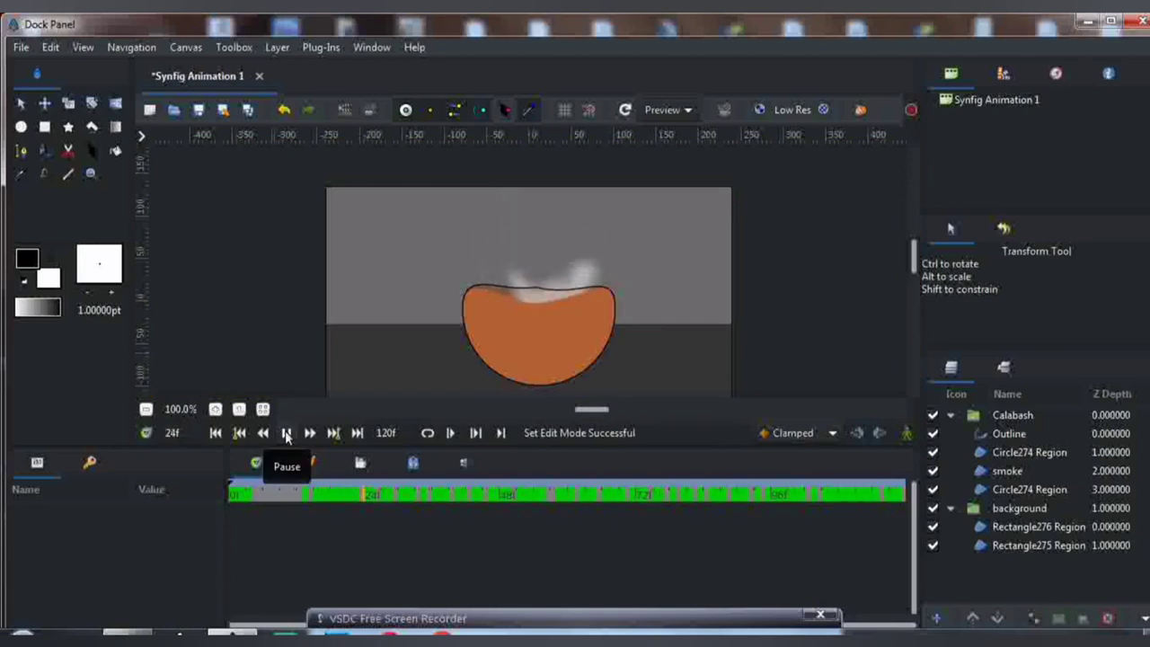
click(287, 433)
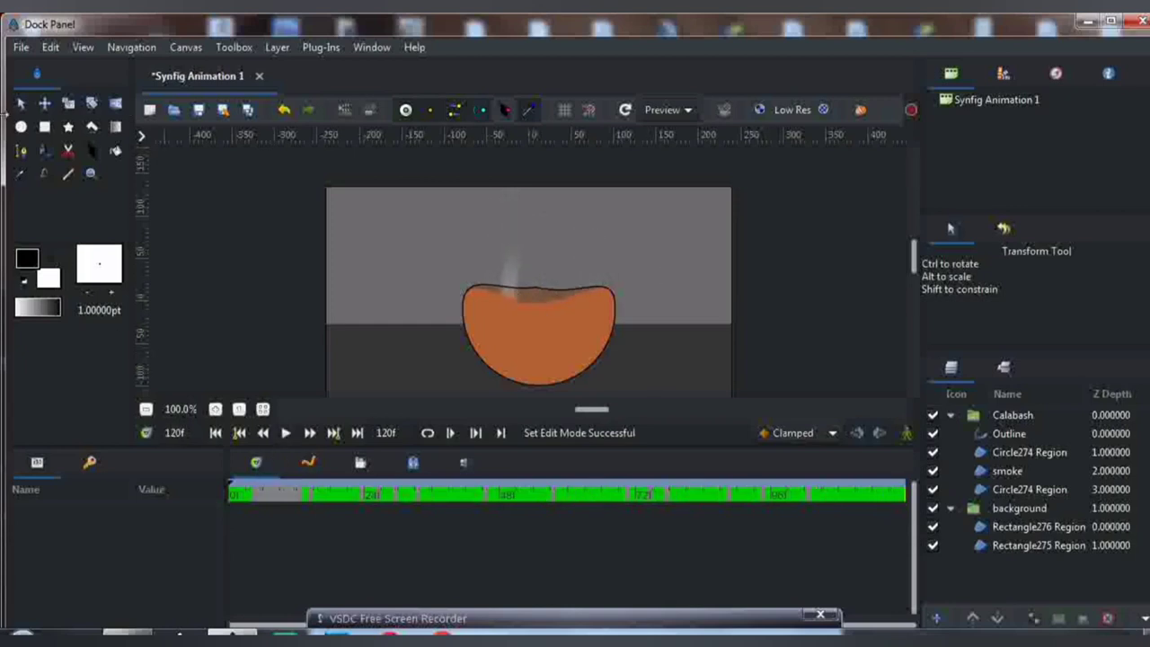
Open the render settings and set the image size to 1920 by 1080 pixels.
click(17, 48)
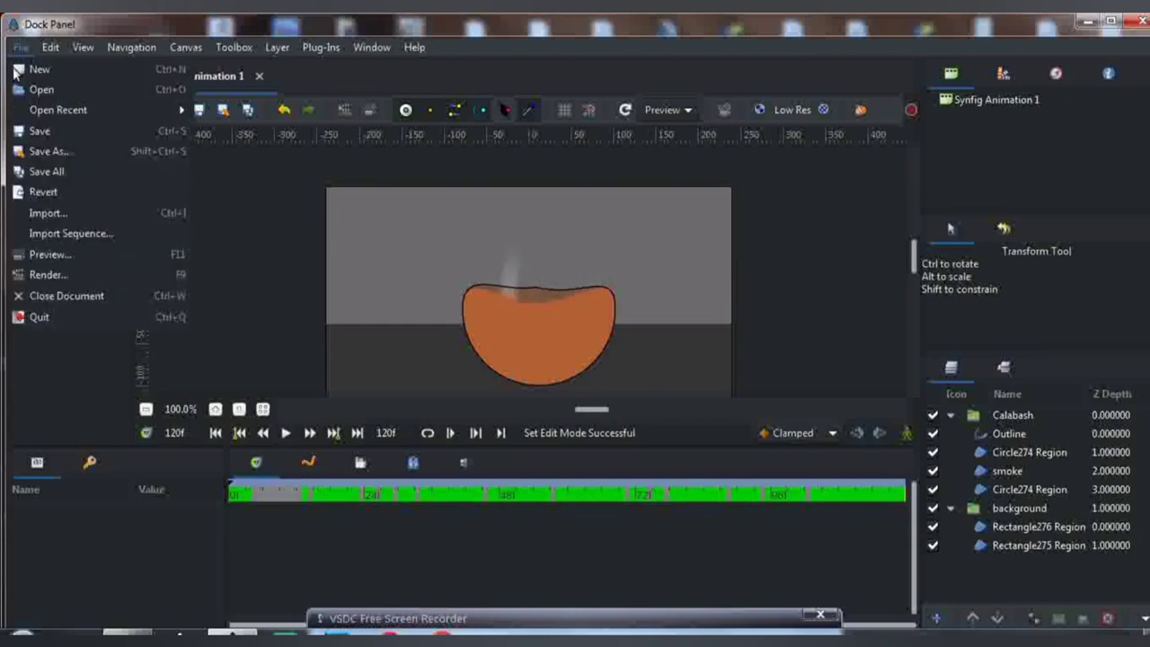
click(48, 275)
drag(436, 367, 471, 388)
text(1080)
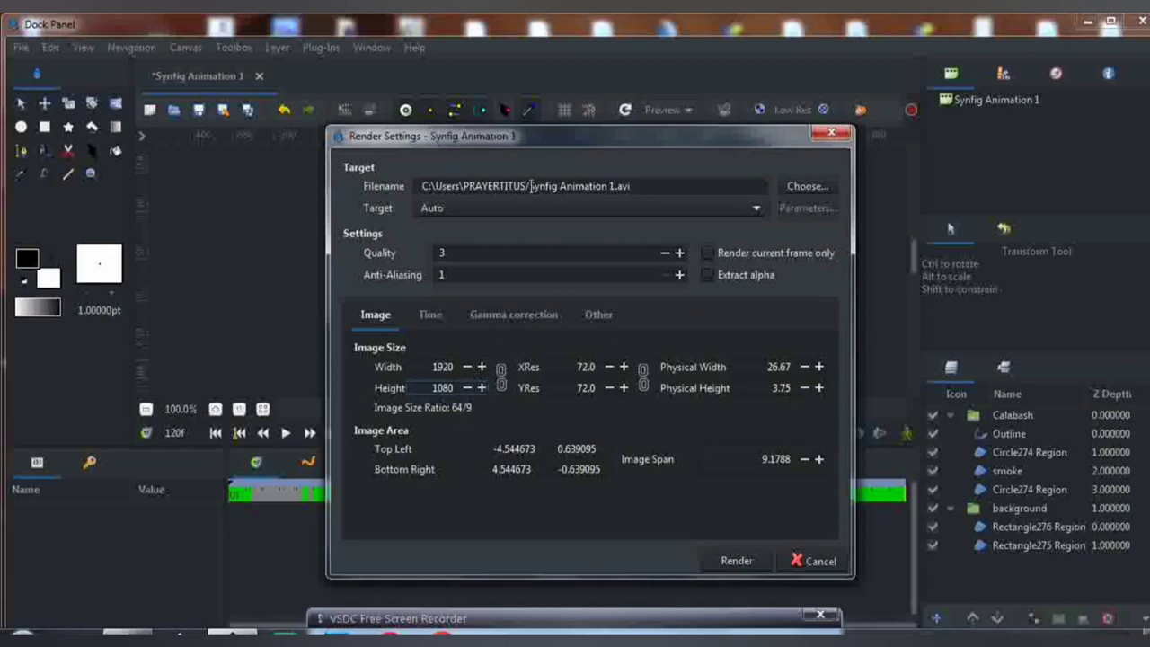
Name the output file smoke.avi and start rendering the animation.
drag(529, 186, 613, 186)
text(smoke)
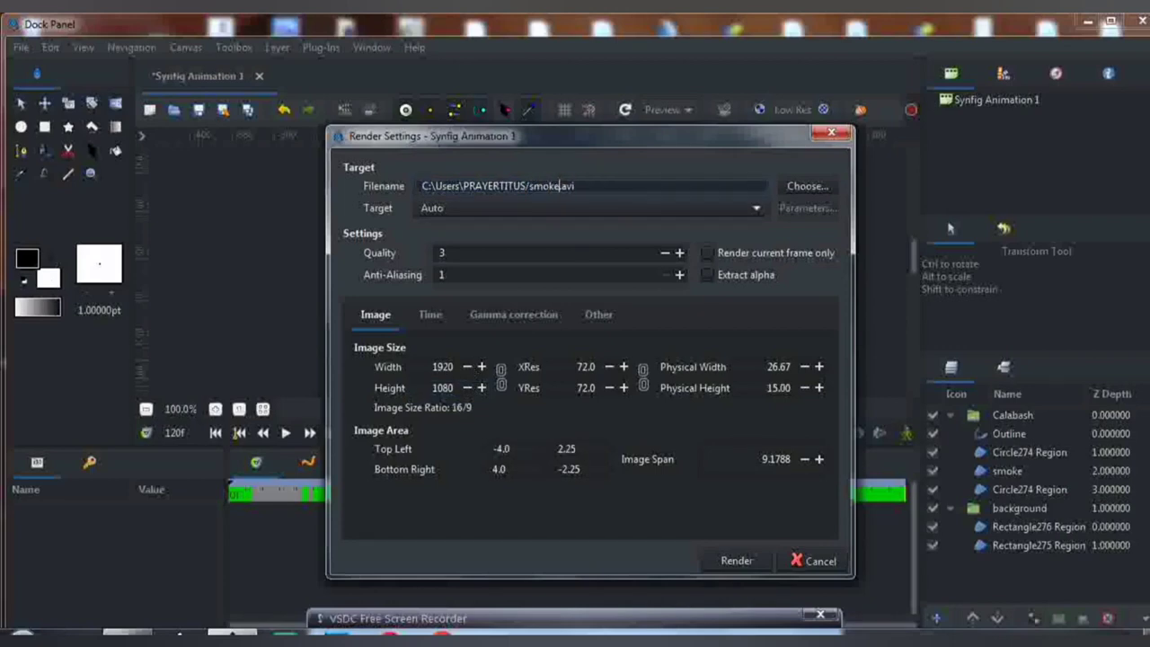
click(740, 560)
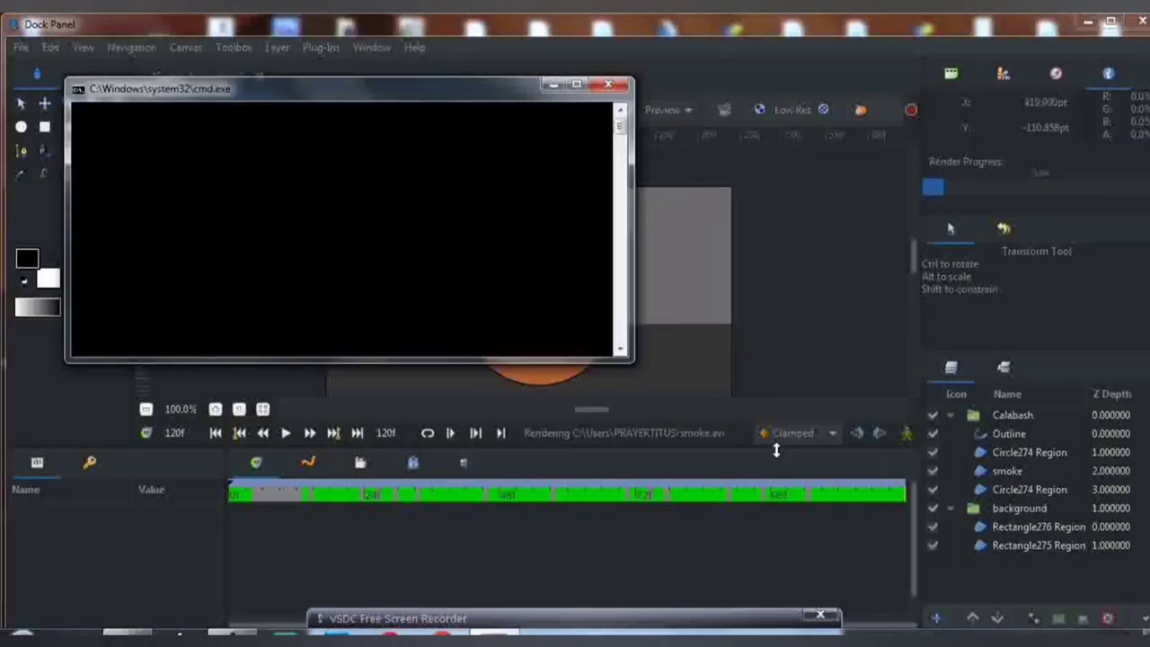